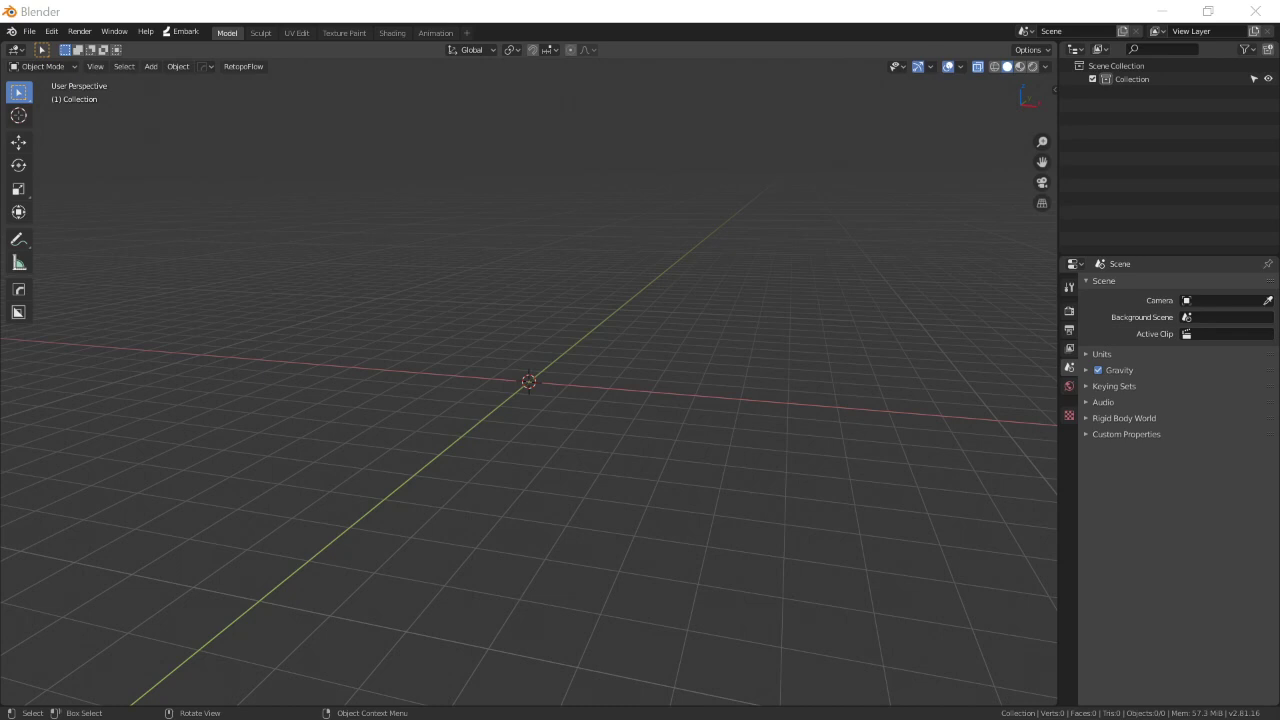
# Add a cube mesh at the scene's origin.
pyautogui.hotkey('shift', 'a')
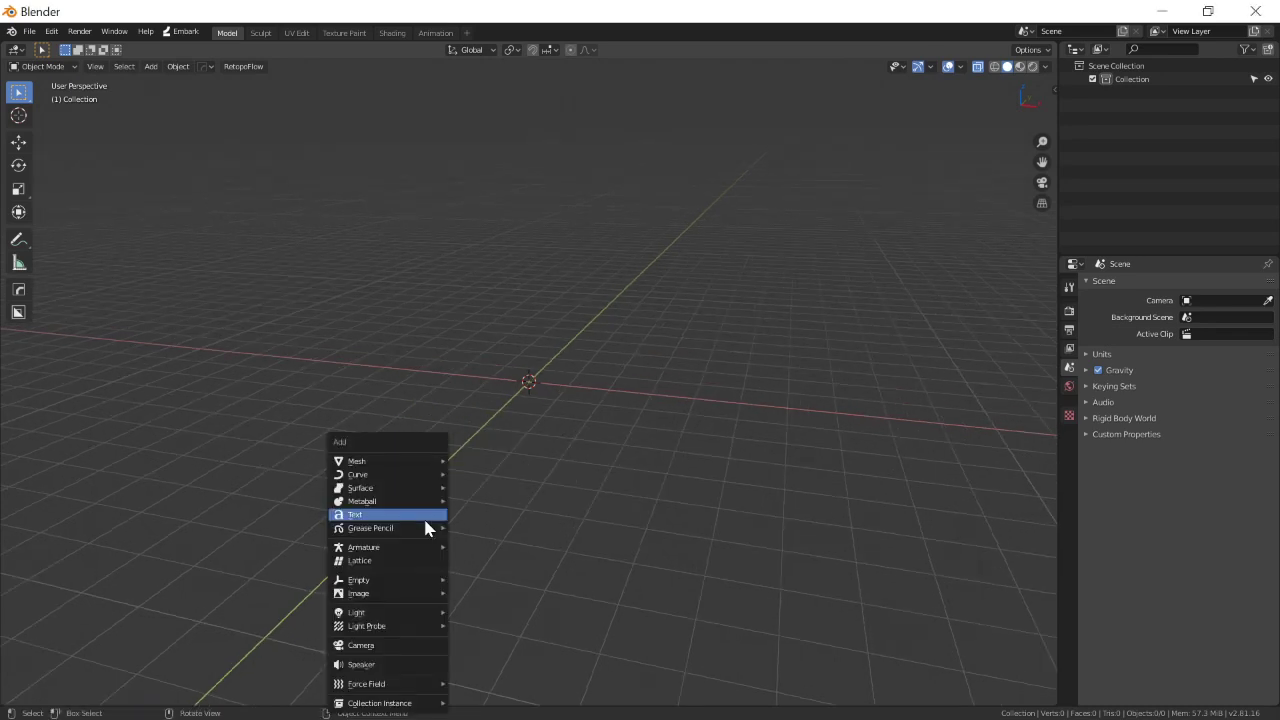
pyautogui.moveTo(397, 463)
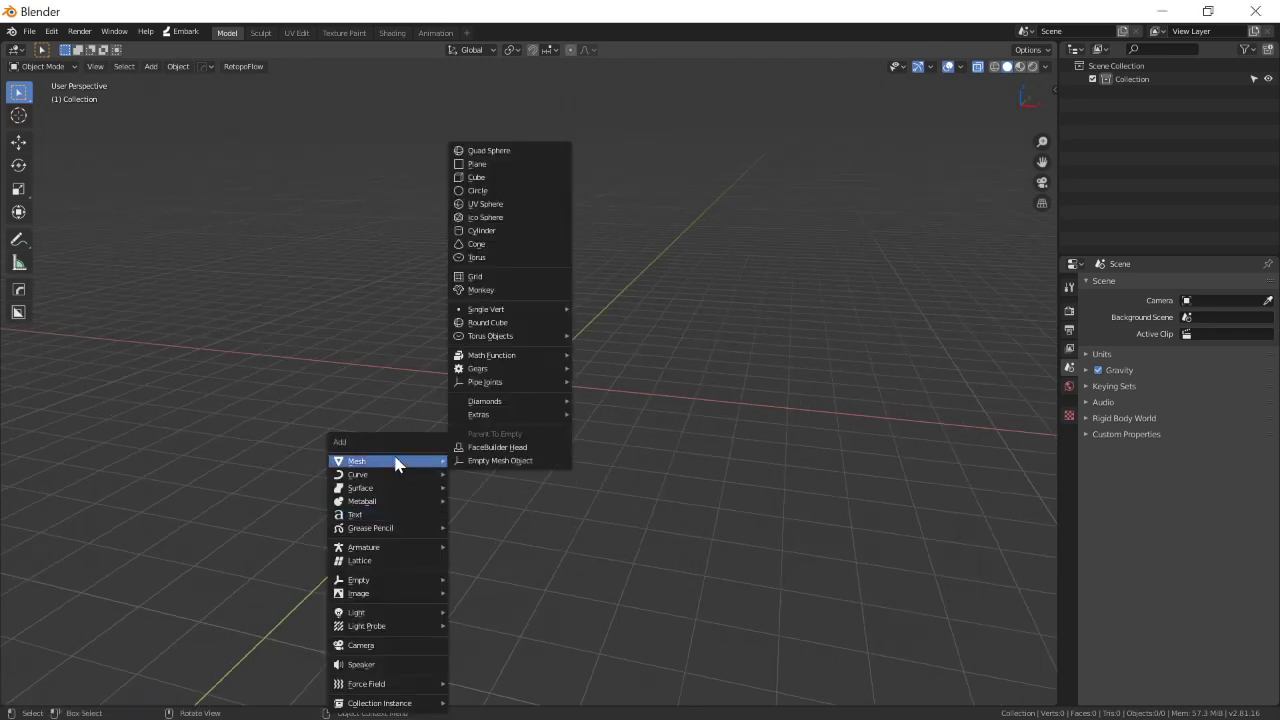
pyautogui.click(476, 177)
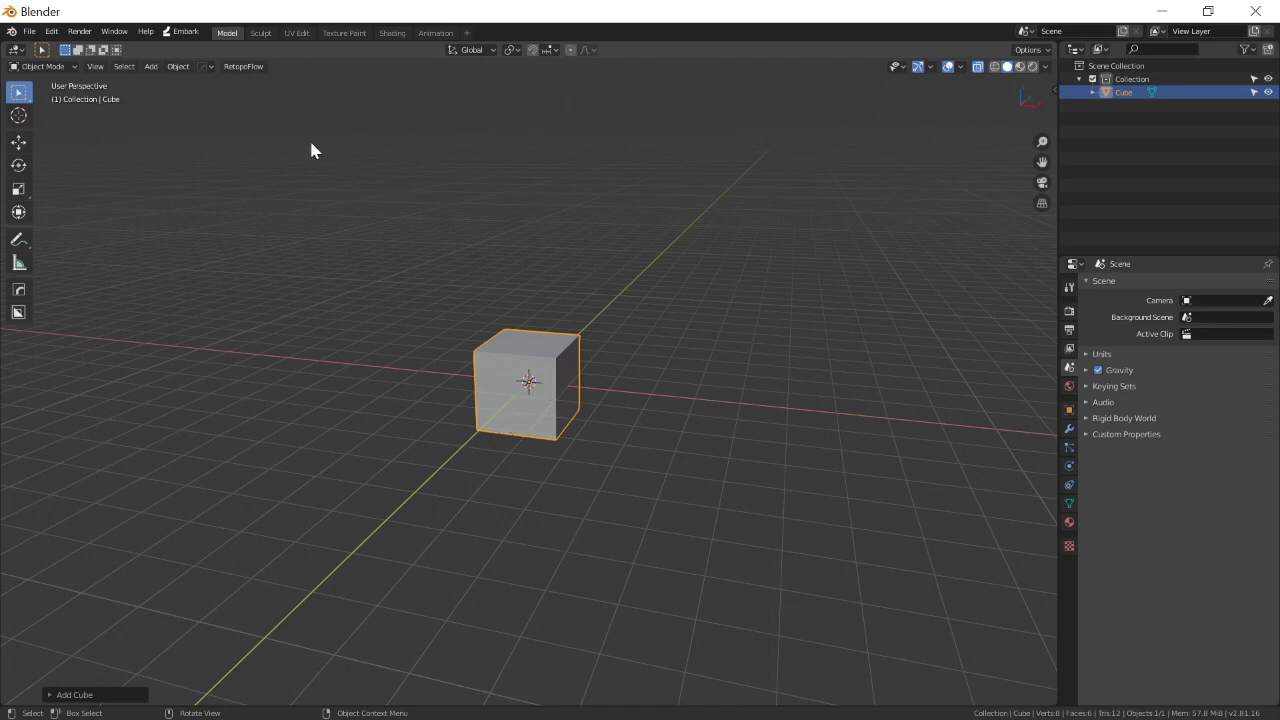
# Inspect the cube's default UV layout in the UV Edit workspace and return to the Model workspace.
pyautogui.click(296, 33)
pyautogui.scroll(-2, 741, 410)
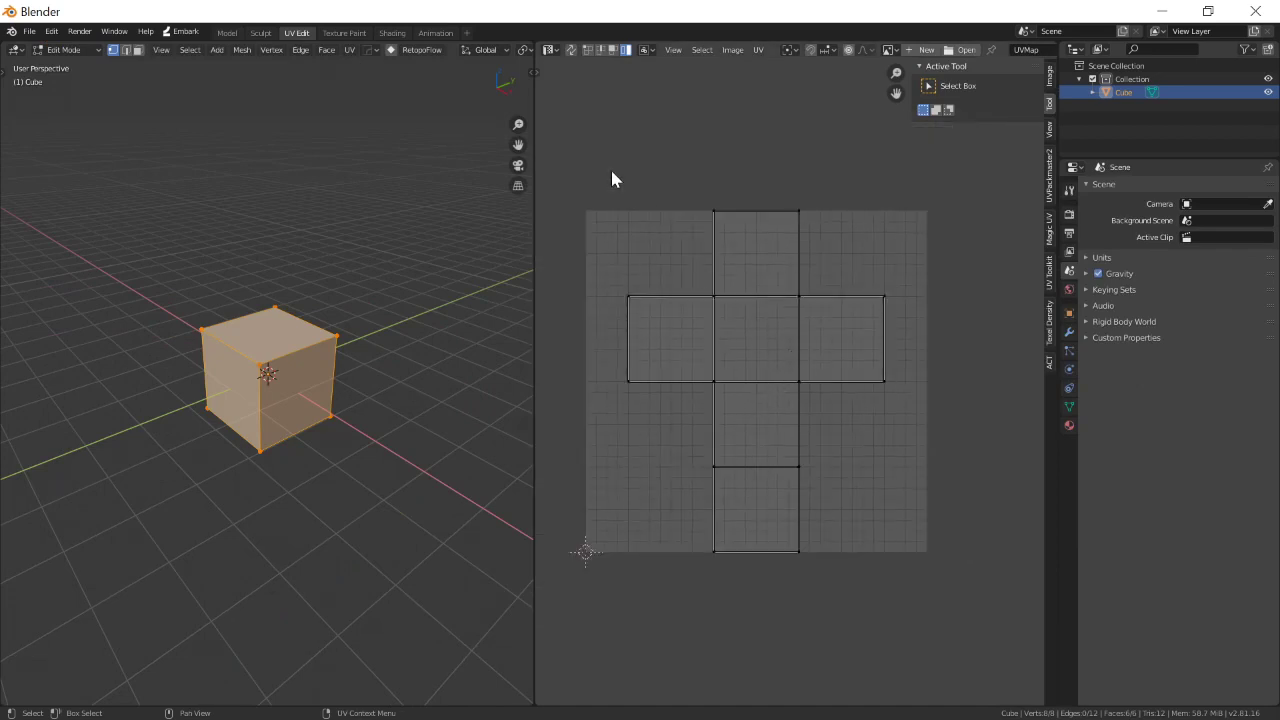
pyautogui.click(227, 33)
pyautogui.scroll(2, 587, 388)
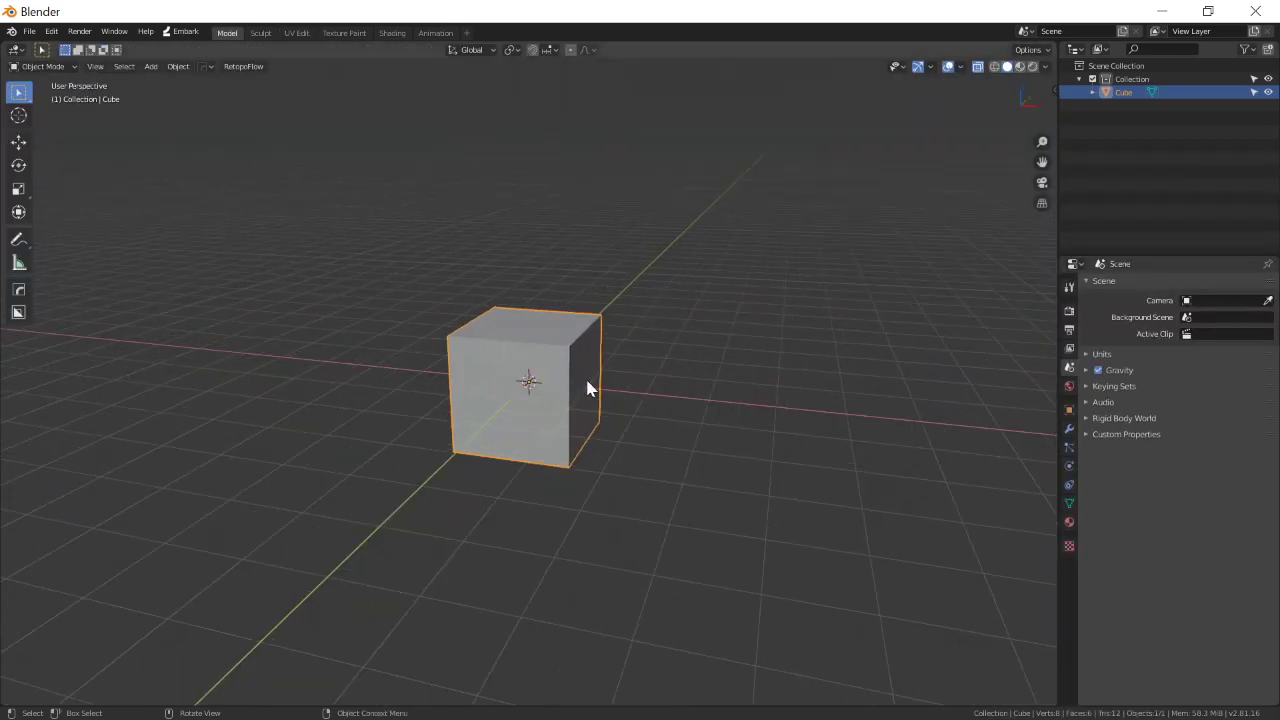
pyautogui.scroll(2, 620, 405)
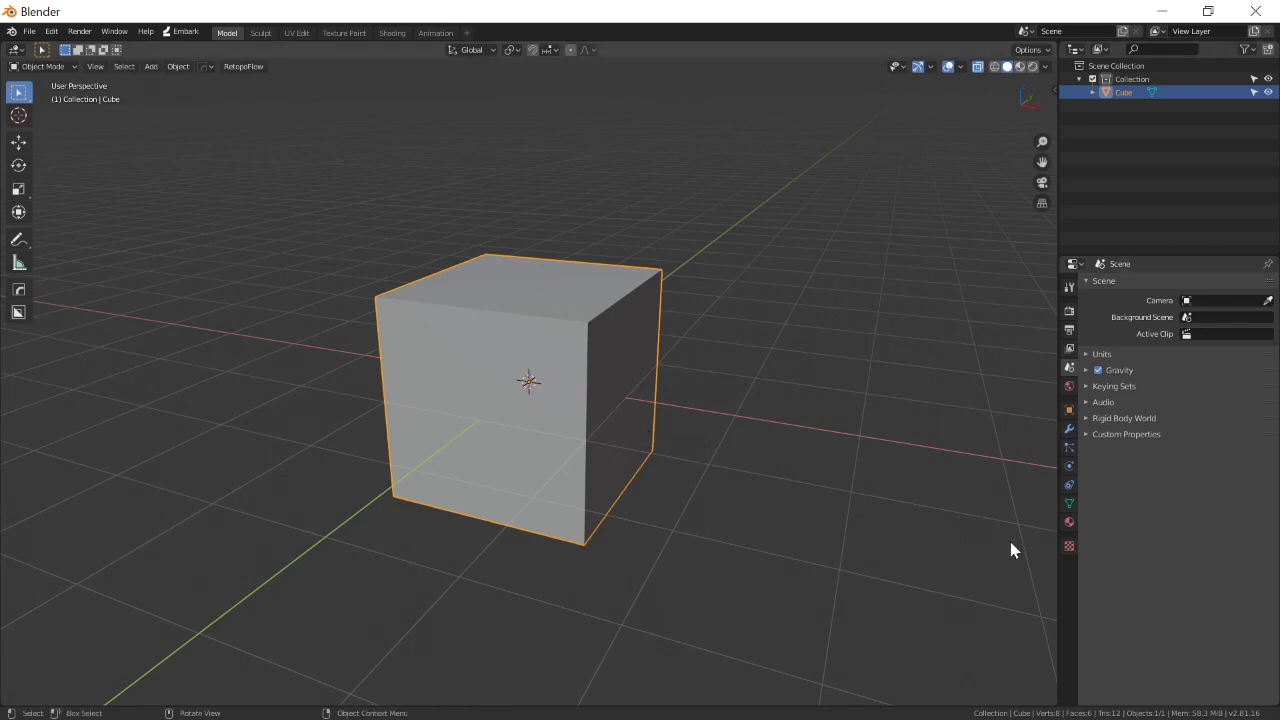
# Create a new material on the cube and name it cube_mat.
pyautogui.click(1069, 522)
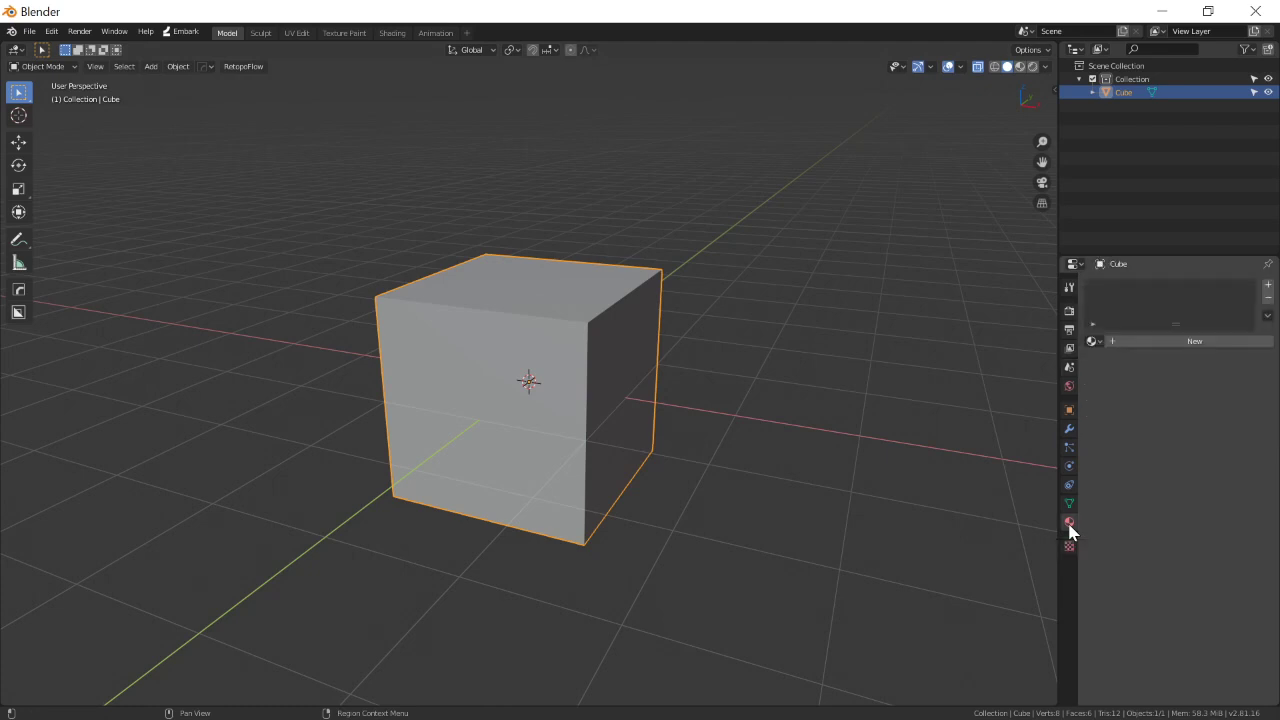
pyautogui.click(1120, 341)
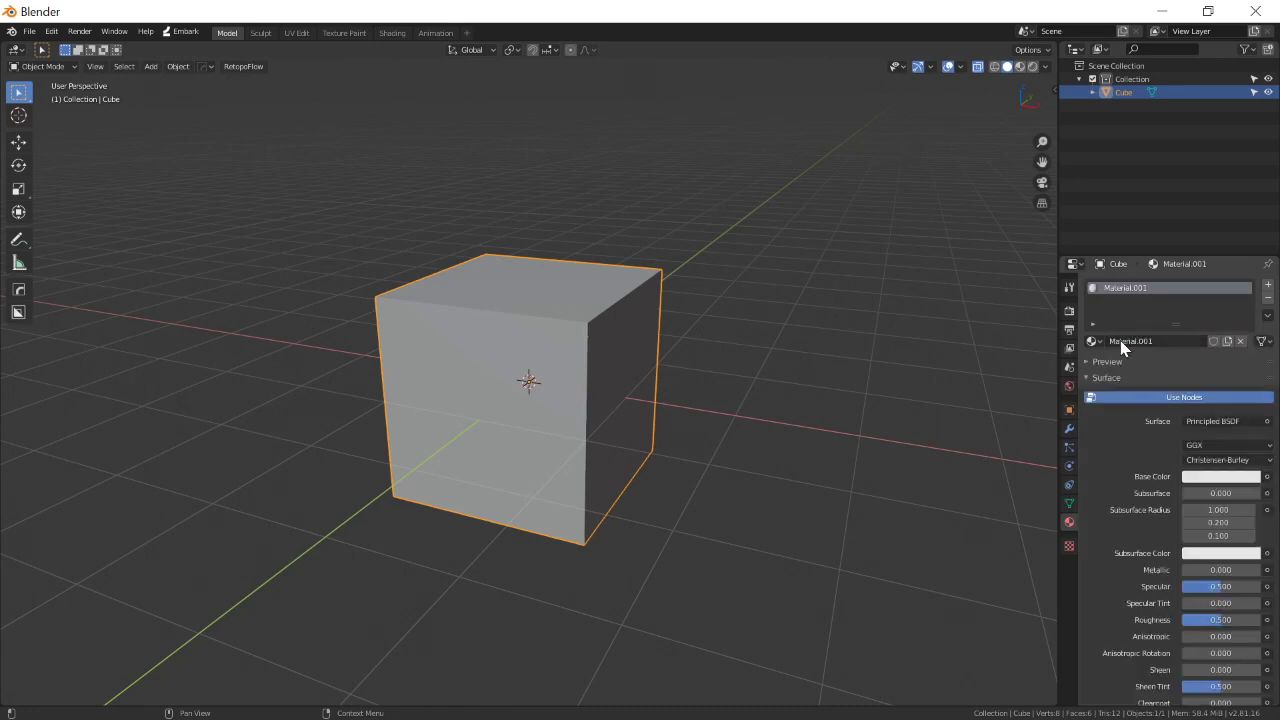
pyautogui.click(1120, 340)
pyautogui.write('cube_mat')
pyautogui.press('Return')
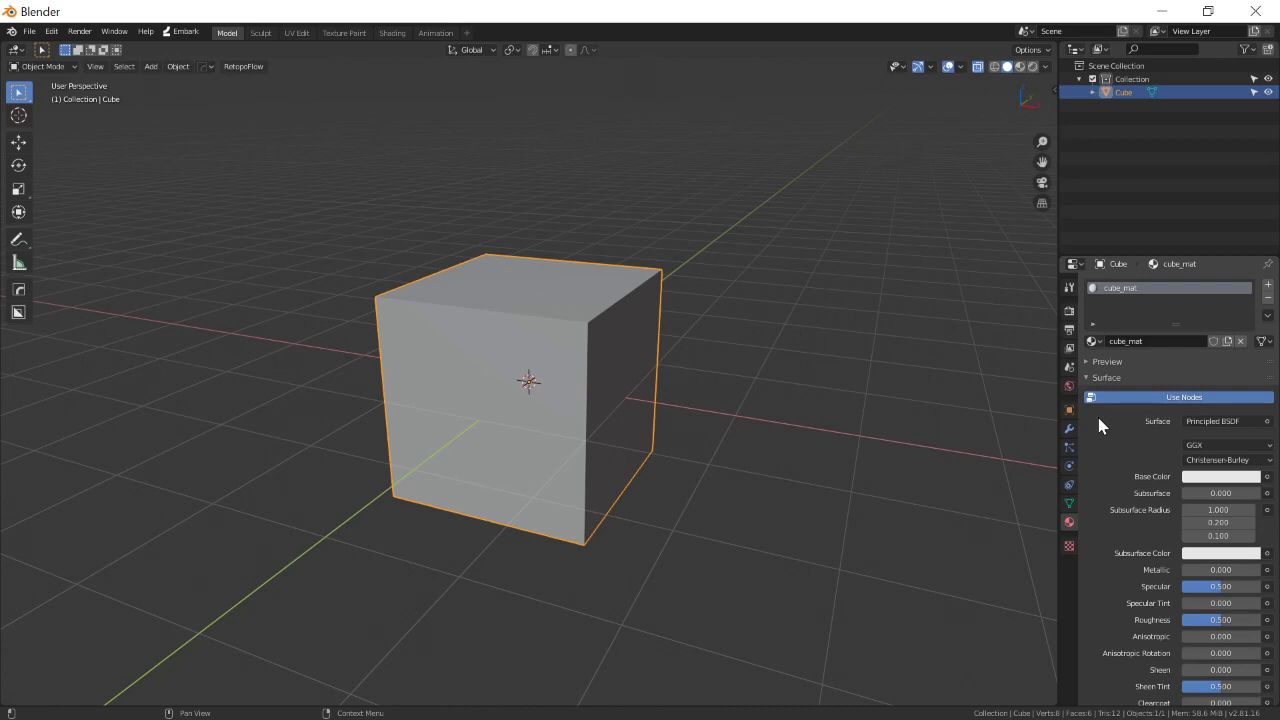
# Create a new brush texture with a blank 1024 × 1024 px image named cube_color.
pyautogui.click(1068, 547)
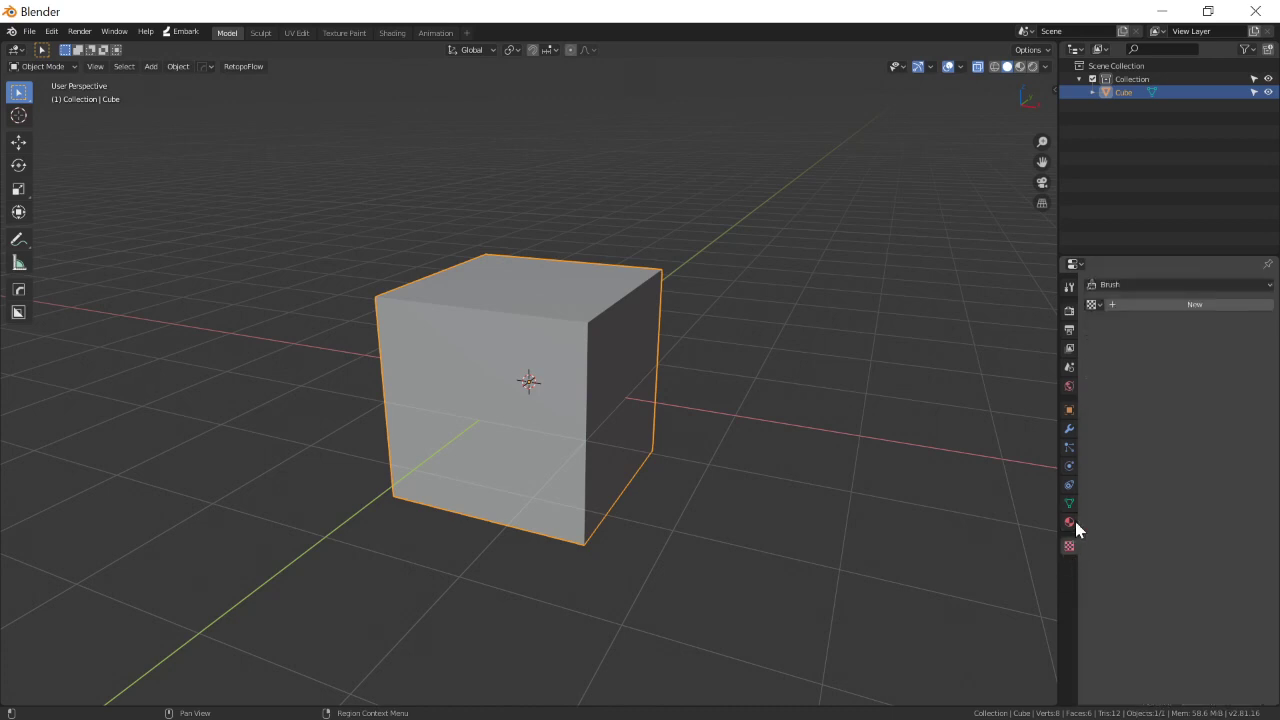
pyautogui.click(1206, 303)
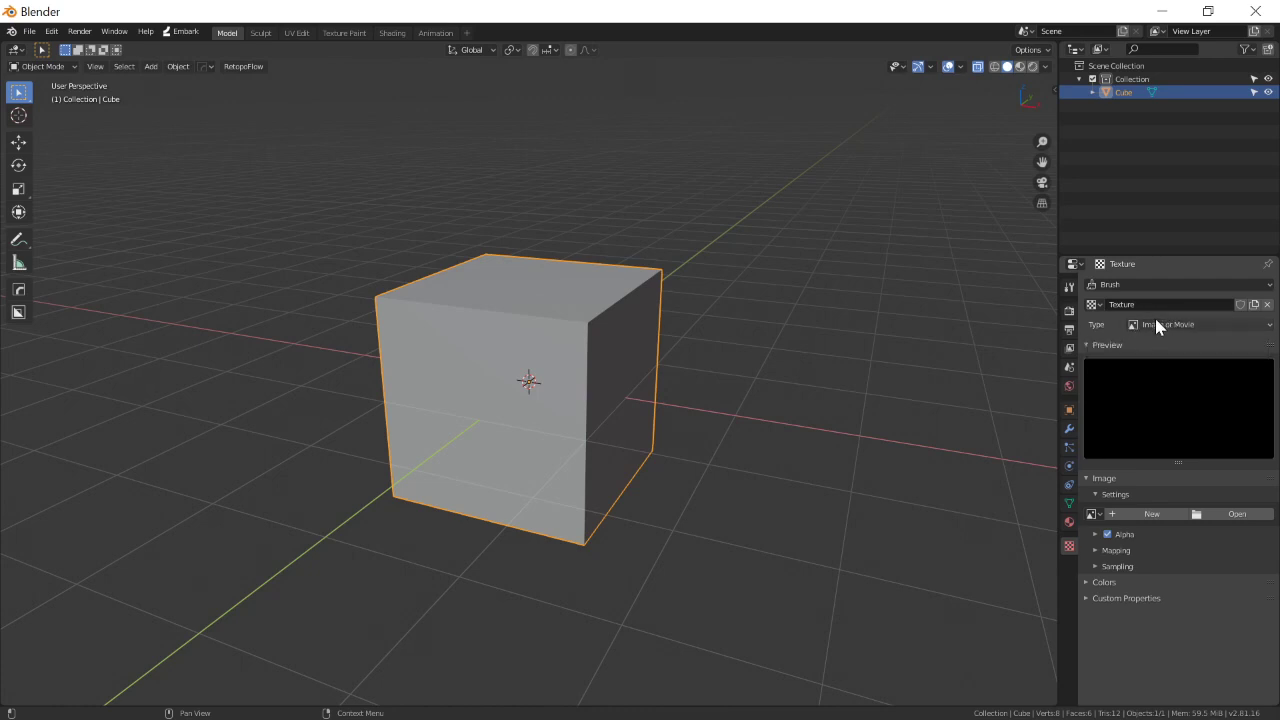
pyautogui.click(1147, 515)
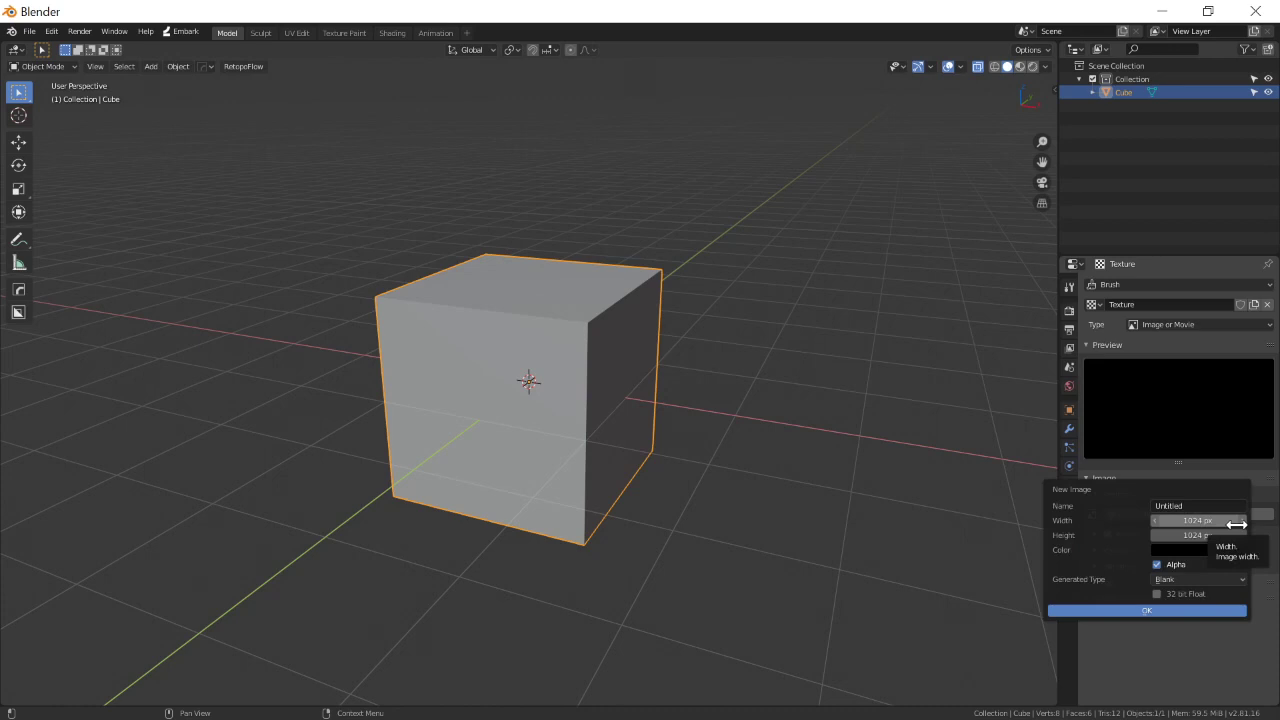
pyautogui.click(1199, 507)
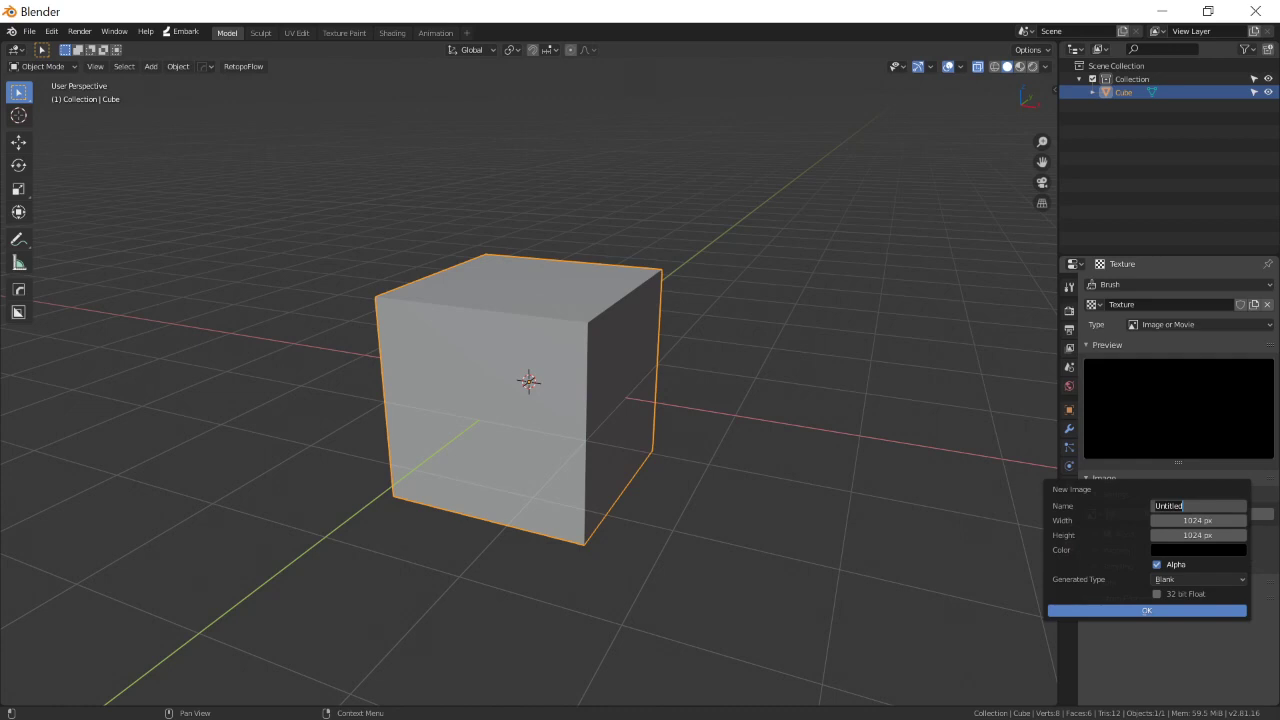
pyautogui.write('cube_color')
pyautogui.click(1157, 609)
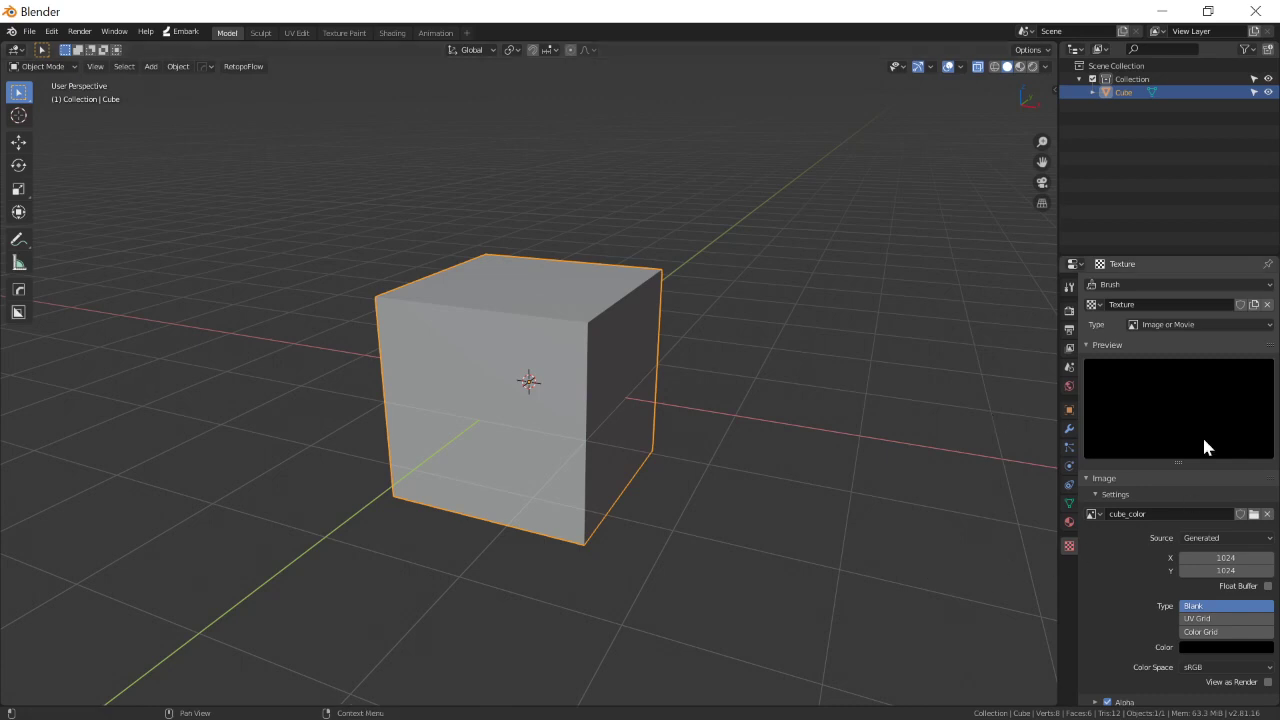
# Connect an Image Texture to cube_mat's Base Color and assign the cube_color image to it.
pyautogui.click(1069, 525)
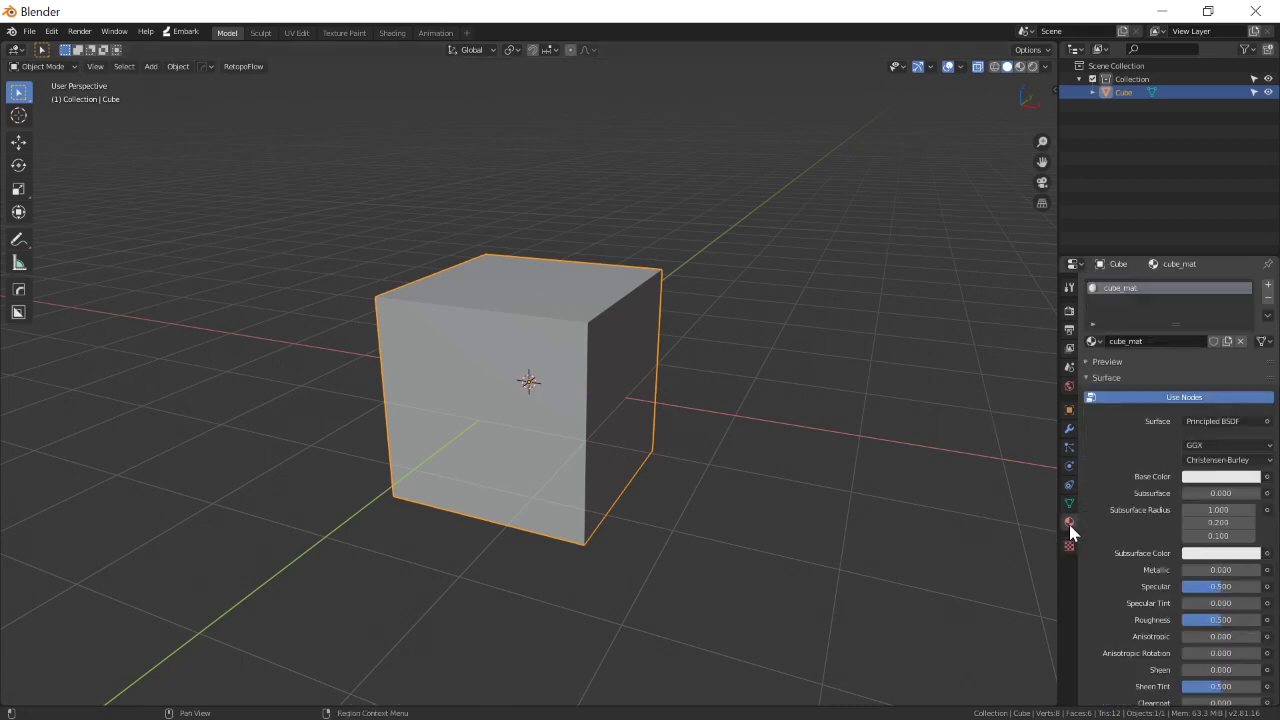
pyautogui.click(1267, 477)
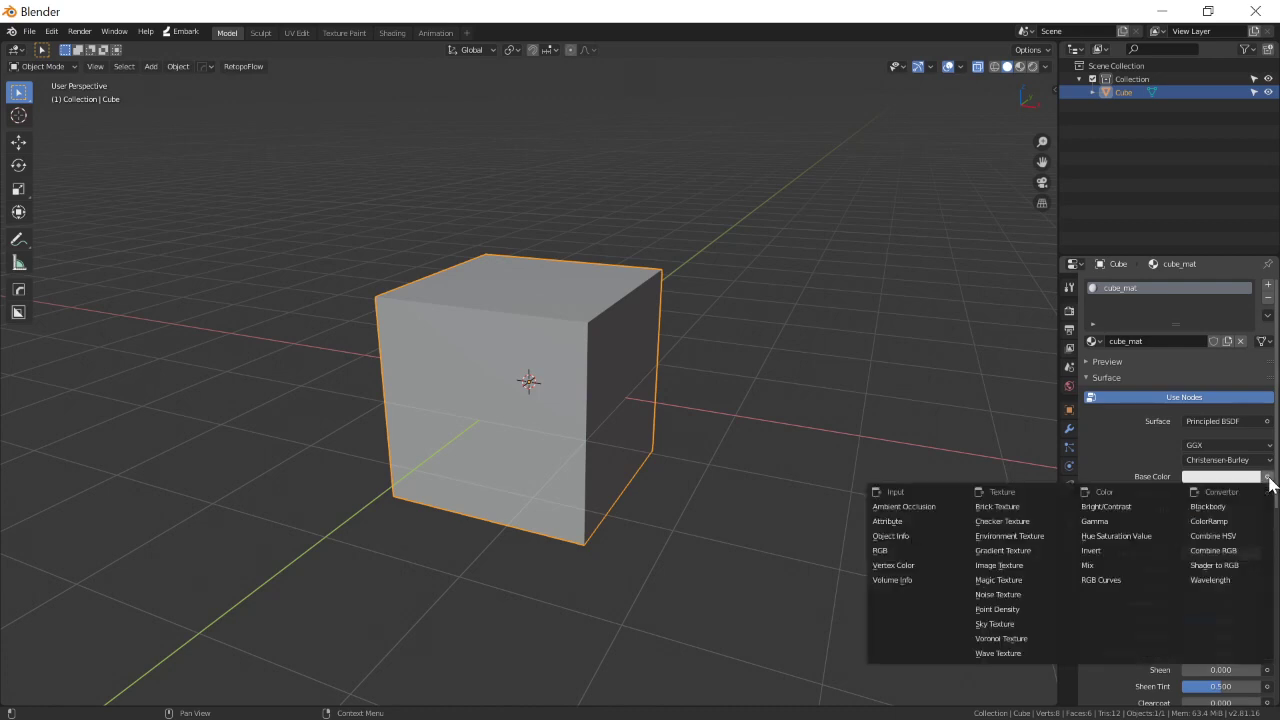
pyautogui.click(1030, 566)
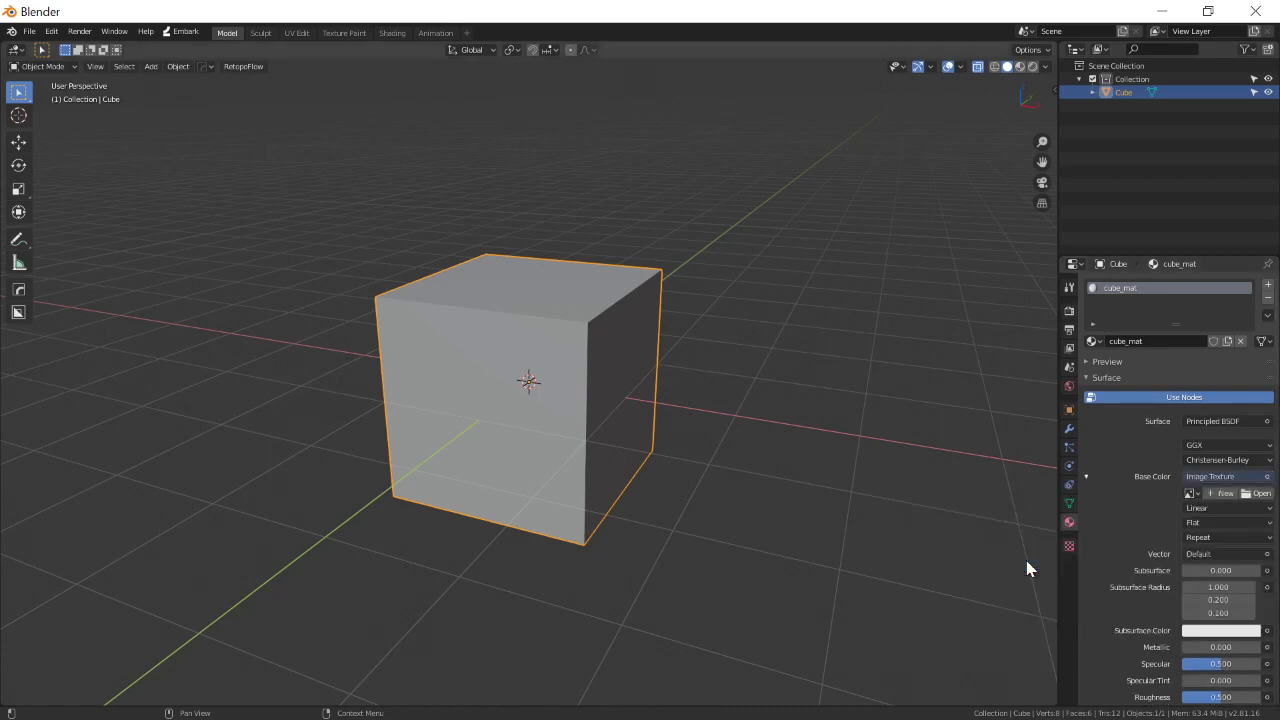
pyautogui.click(1190, 494)
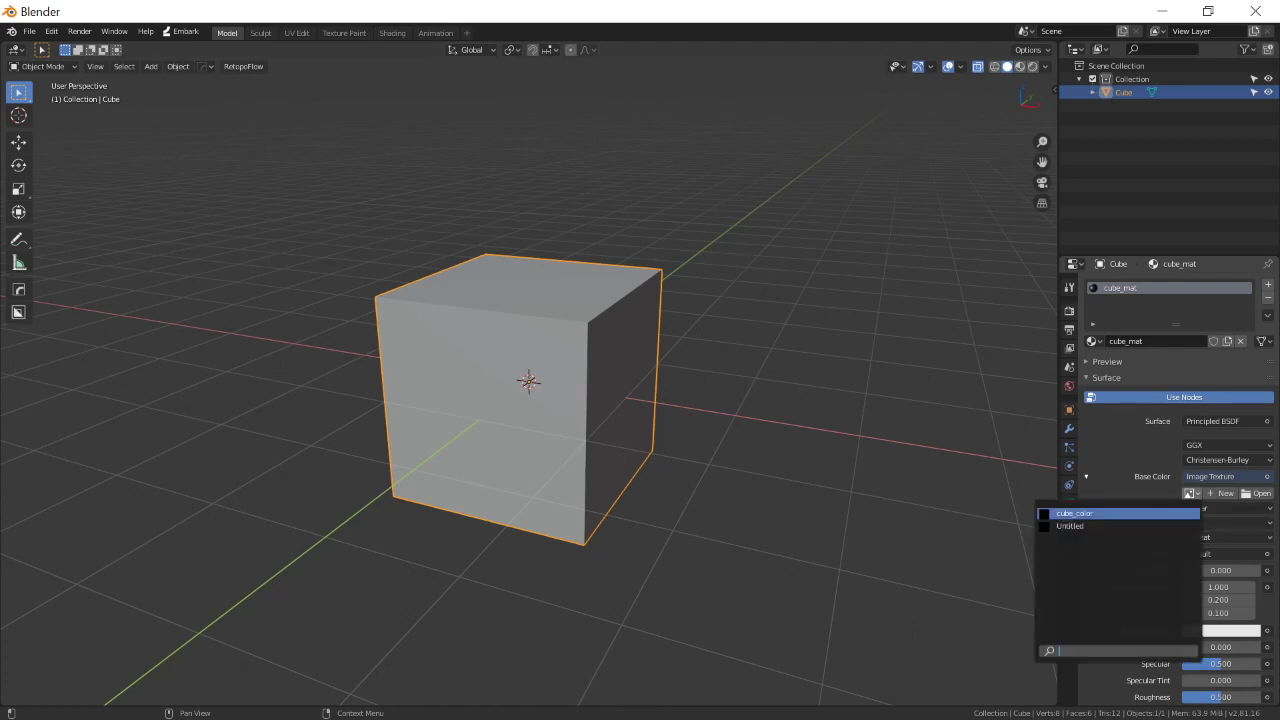
pyautogui.click(1093, 512)
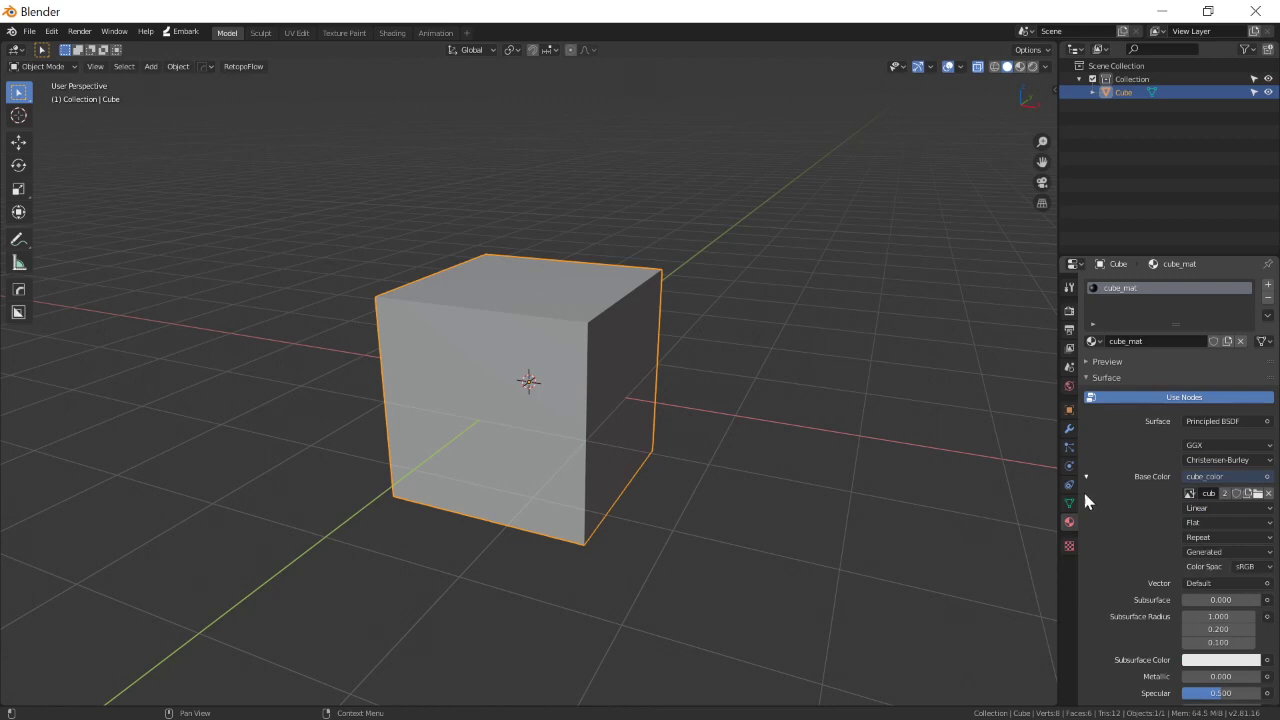
# Switch to the Texture Paint workspace and show the cube's material settings.
pyautogui.click(335, 33)
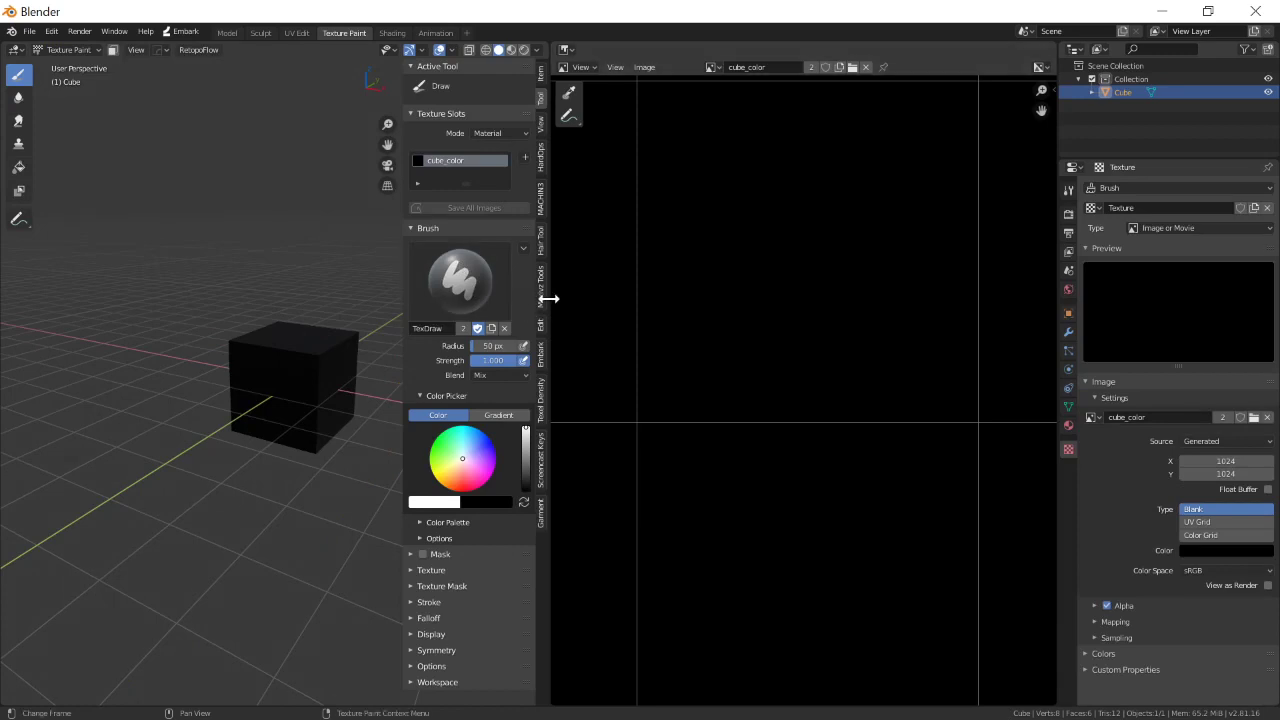
pyautogui.click(1068, 425)
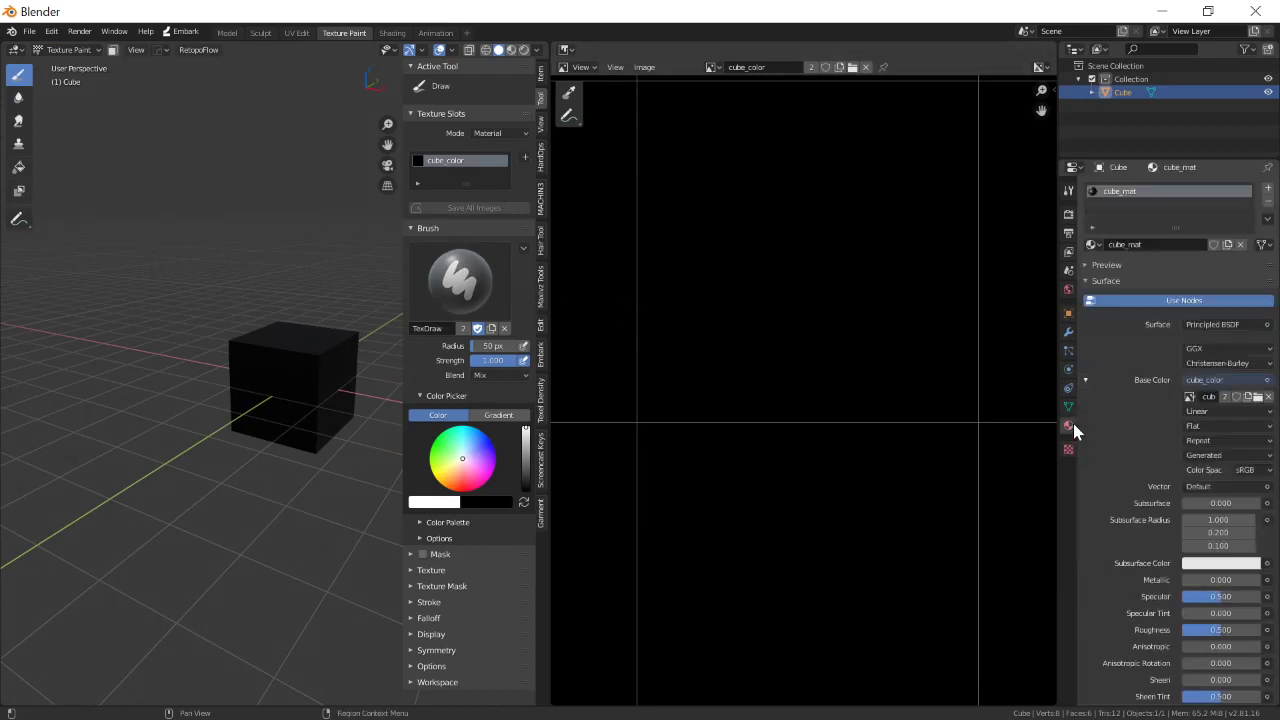
# Unlink the image from the material's Base Color texture and reassign cube_color to it.
pyautogui.click(1268, 397)
pyautogui.moveTo(288, 428); pyautogui.dragTo(291, 468, button='middle')
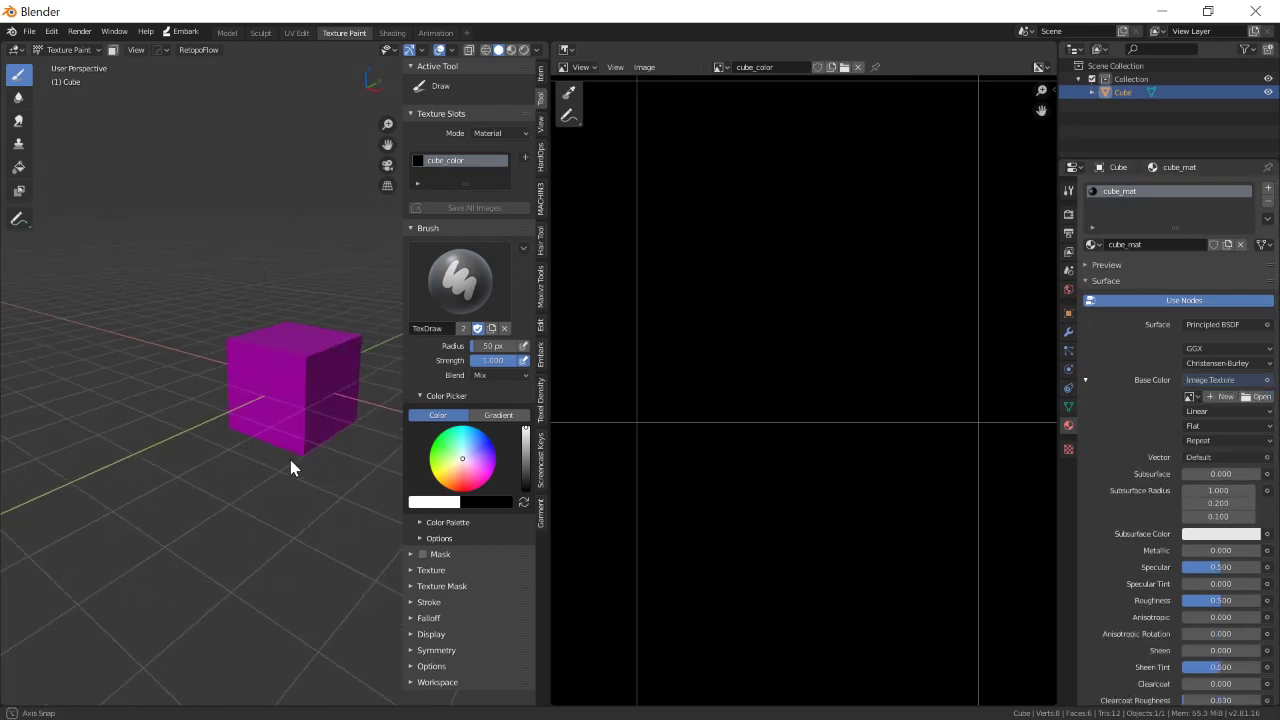
pyautogui.press('n')
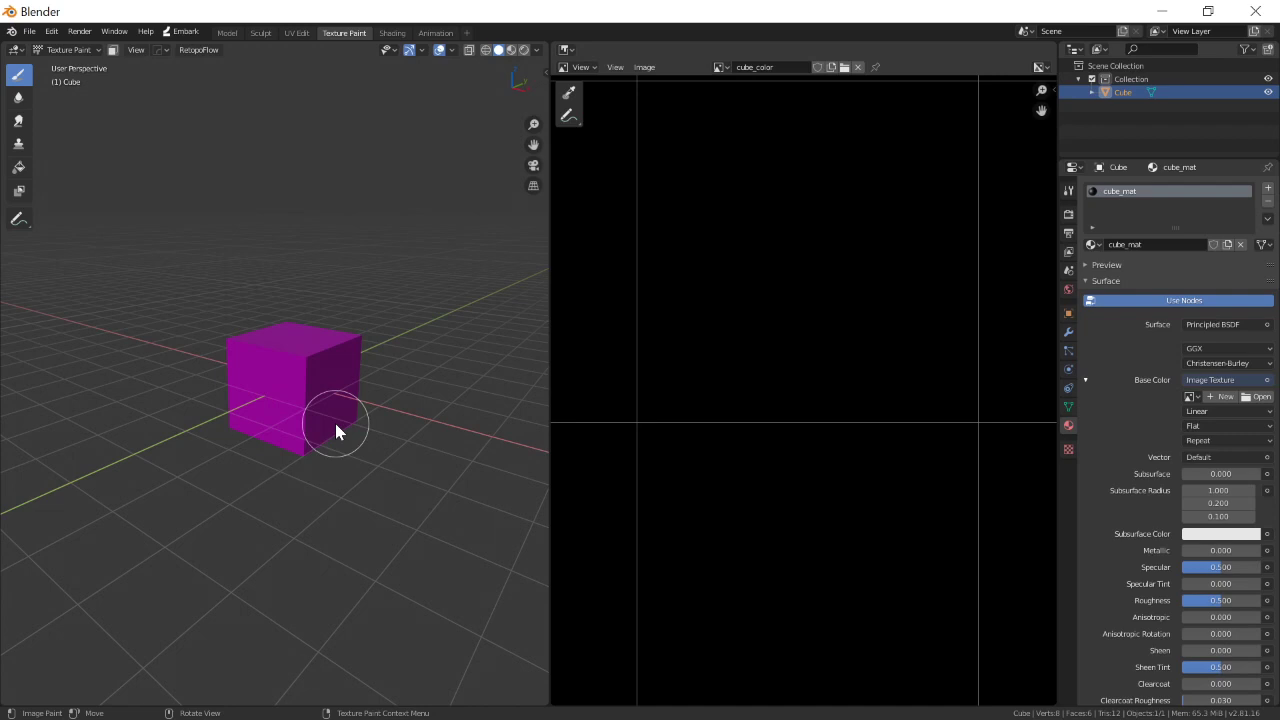
pyautogui.press('n')
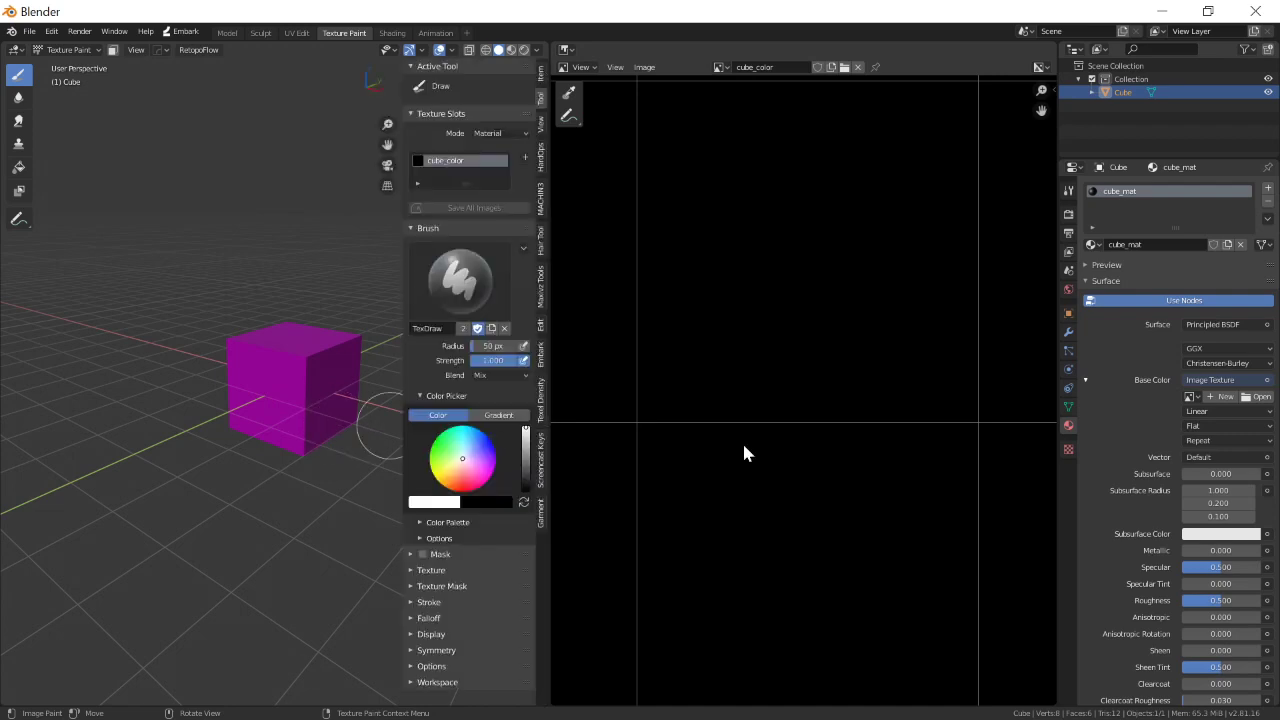
pyautogui.click(1190, 397)
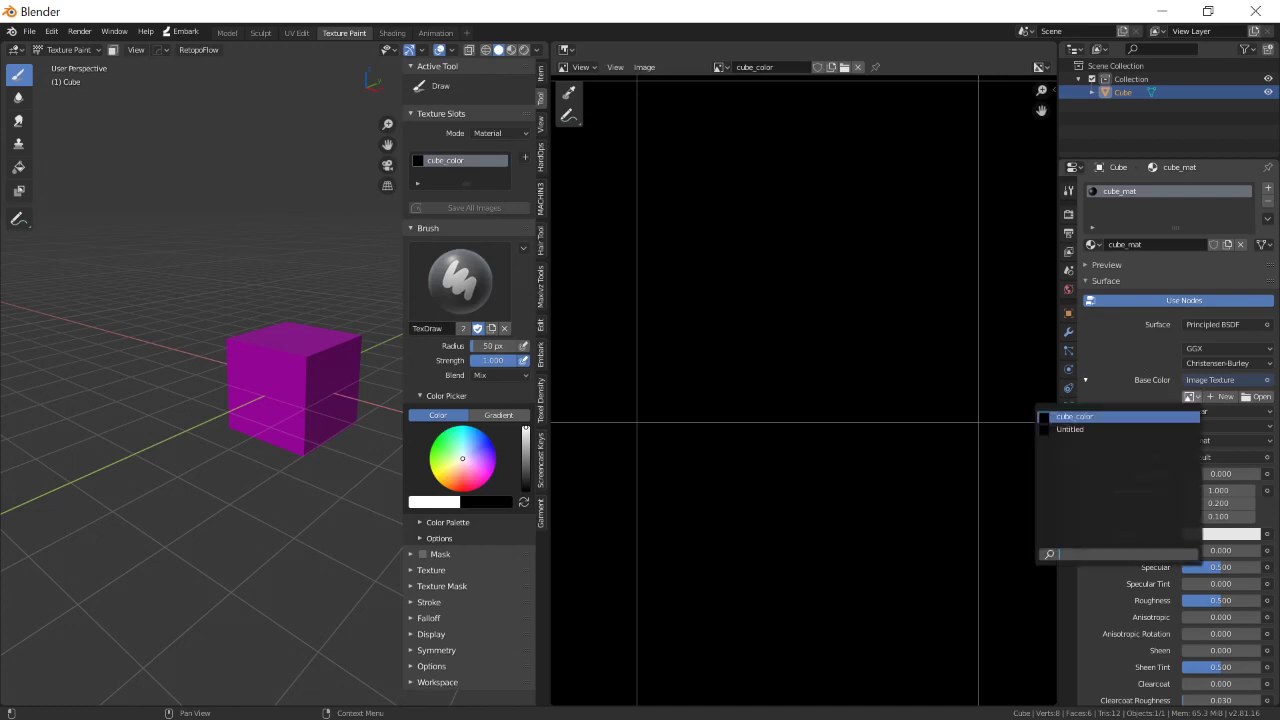
pyautogui.click(1080, 416)
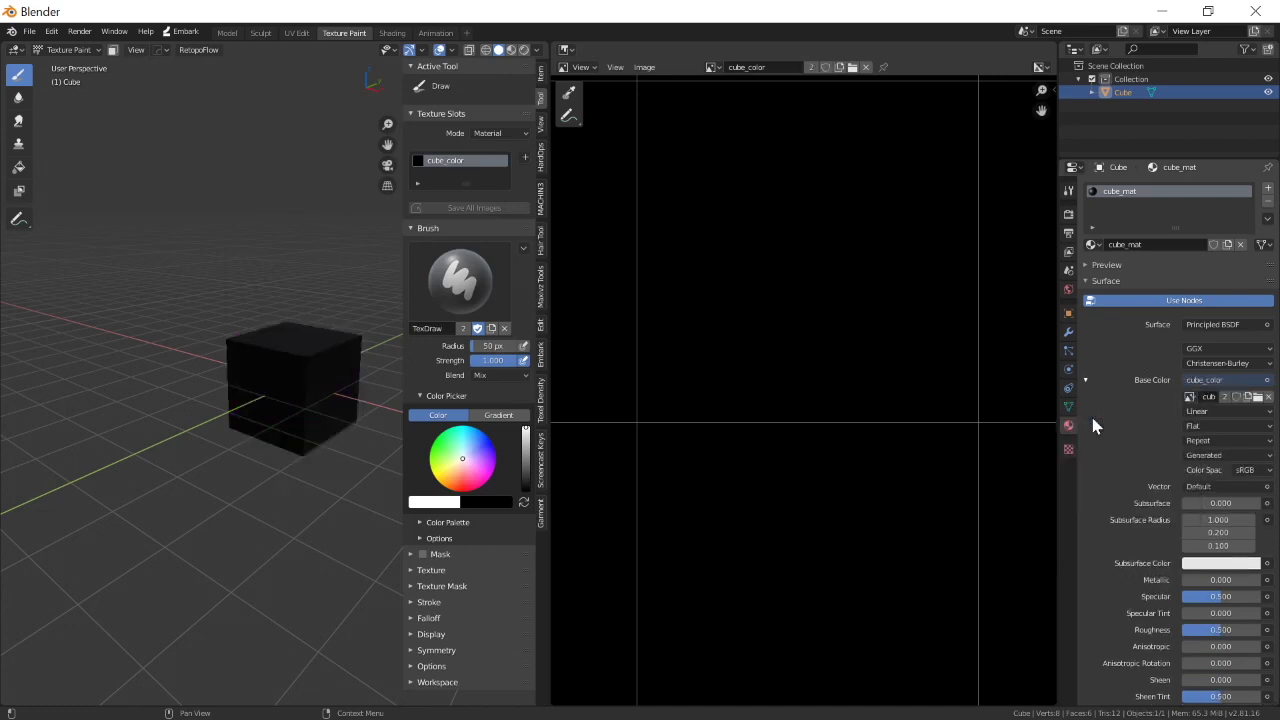
# Frame the whole cube_color image in the image editor and toggle the 3D viewport's sidebar and toolbar off and back on.
pyautogui.press('Home')
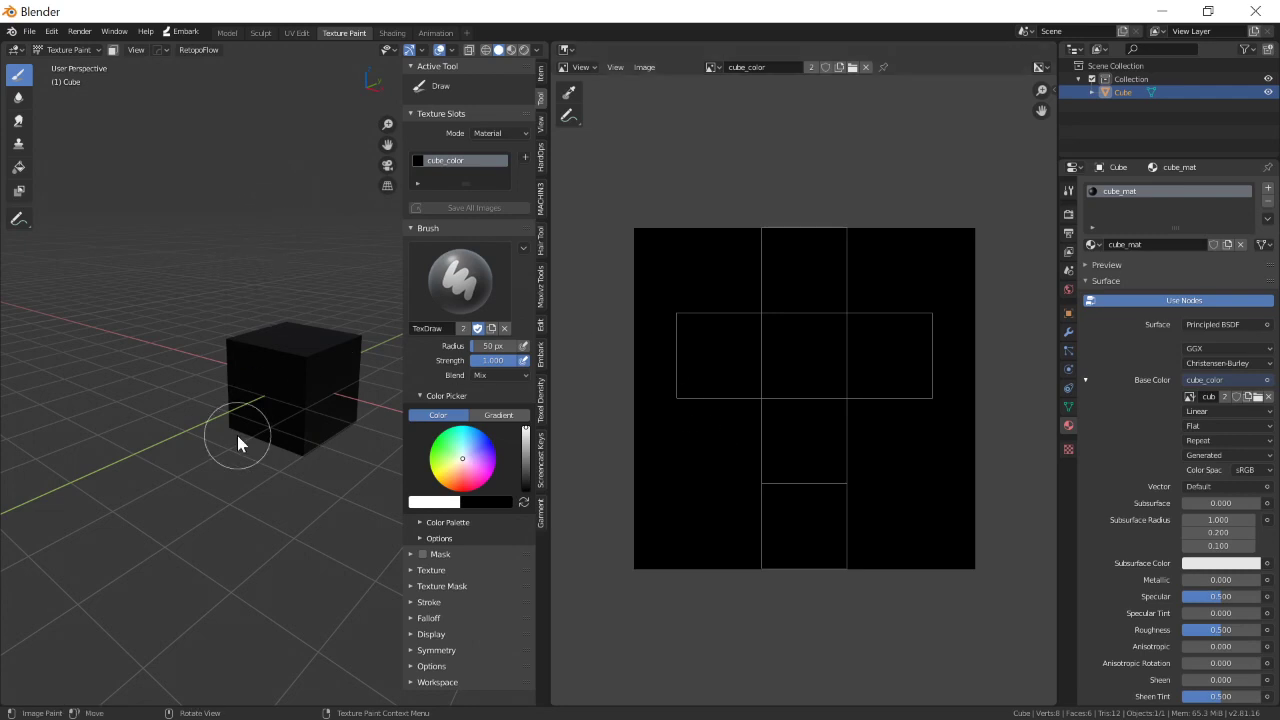
pyautogui.press('n')
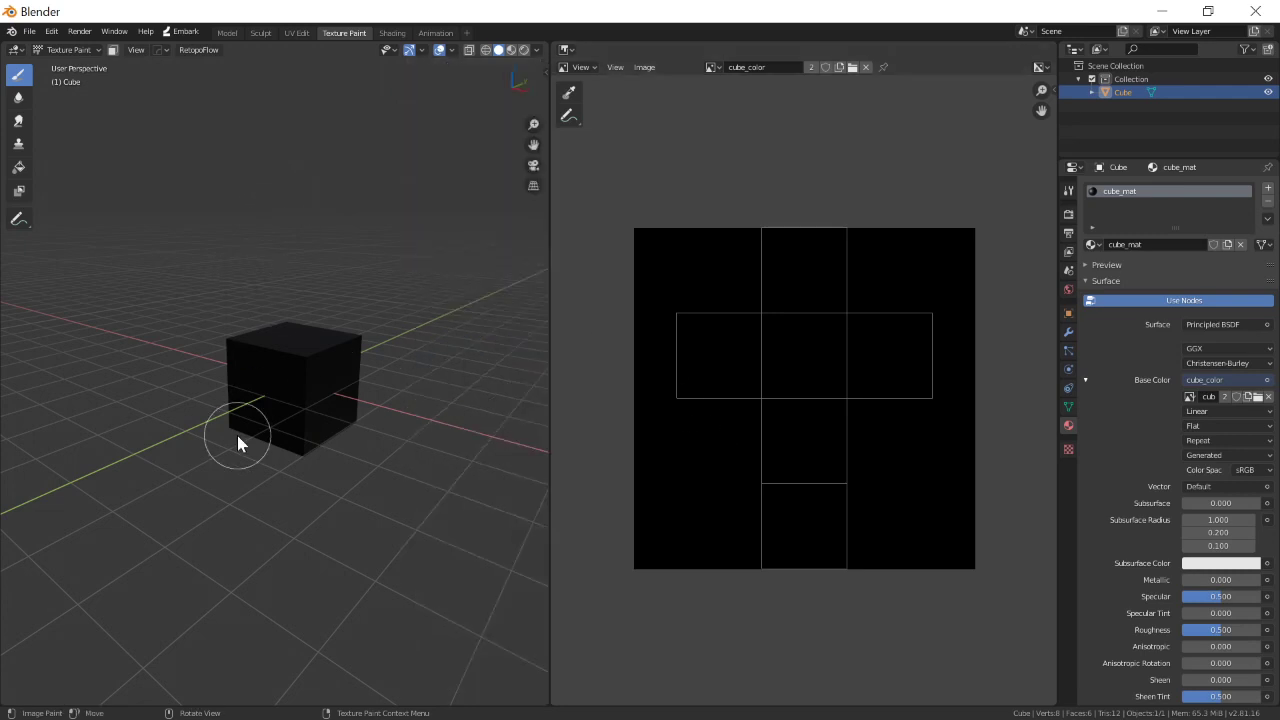
pyautogui.press('t')
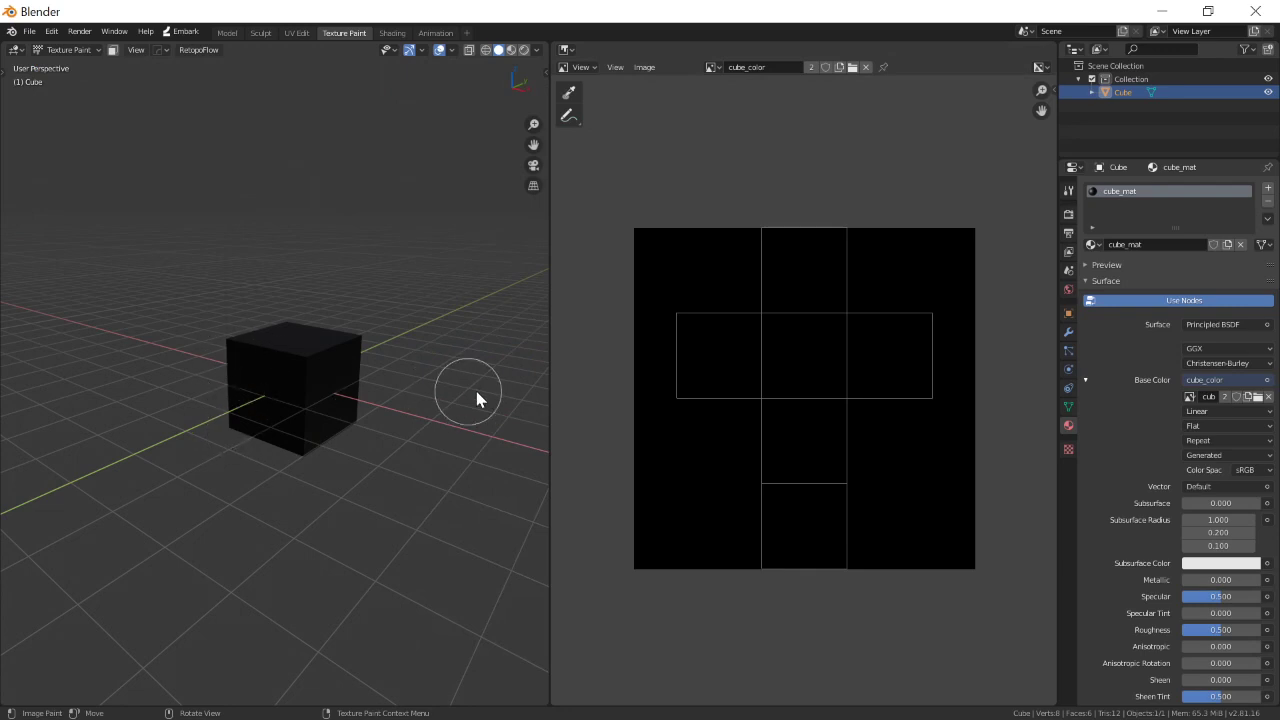
pyautogui.press('t')
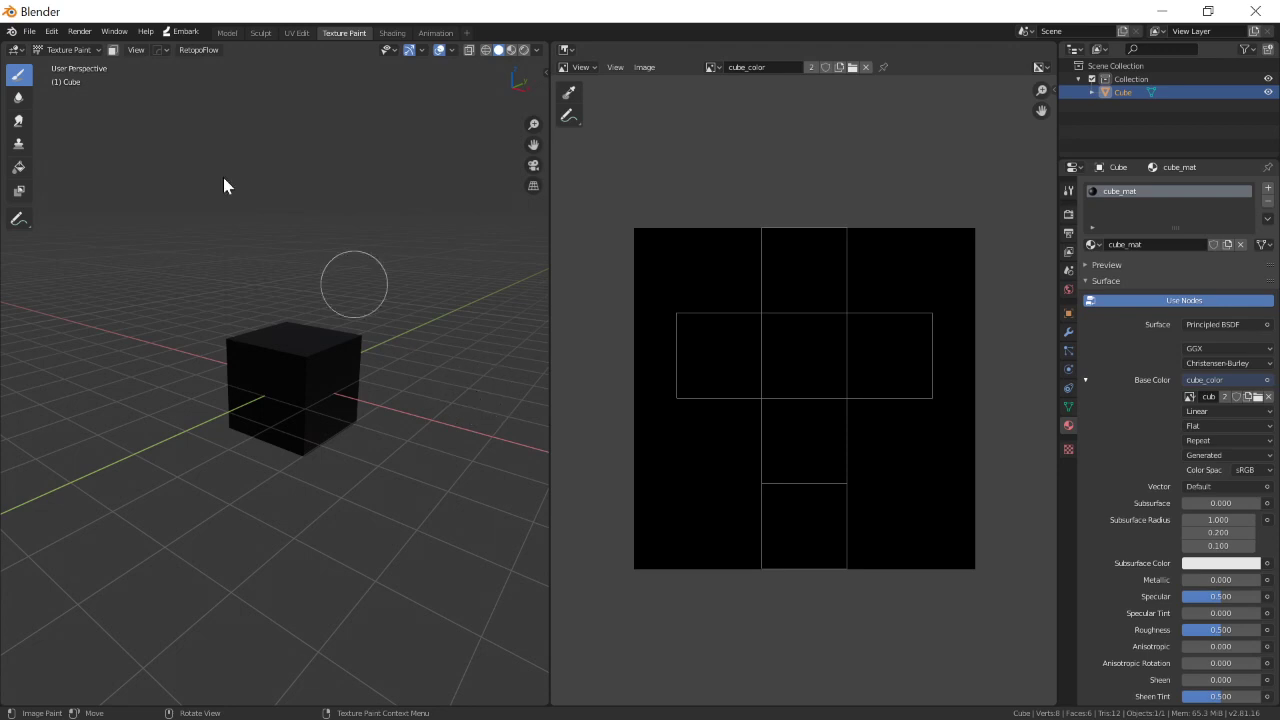
pyautogui.press('n')
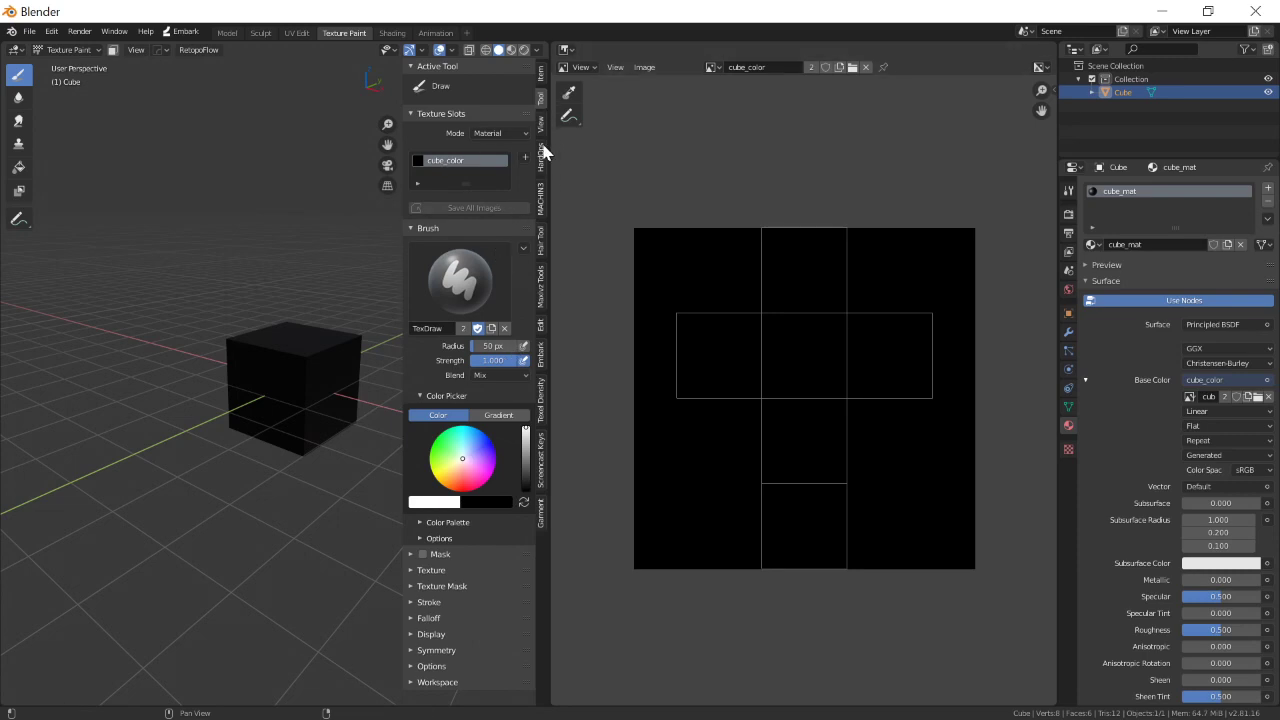
# Fill the whole cube with a pale yellow colour using the Fill tool, undoing the first fill and repeating it.
pyautogui.click(16, 169)
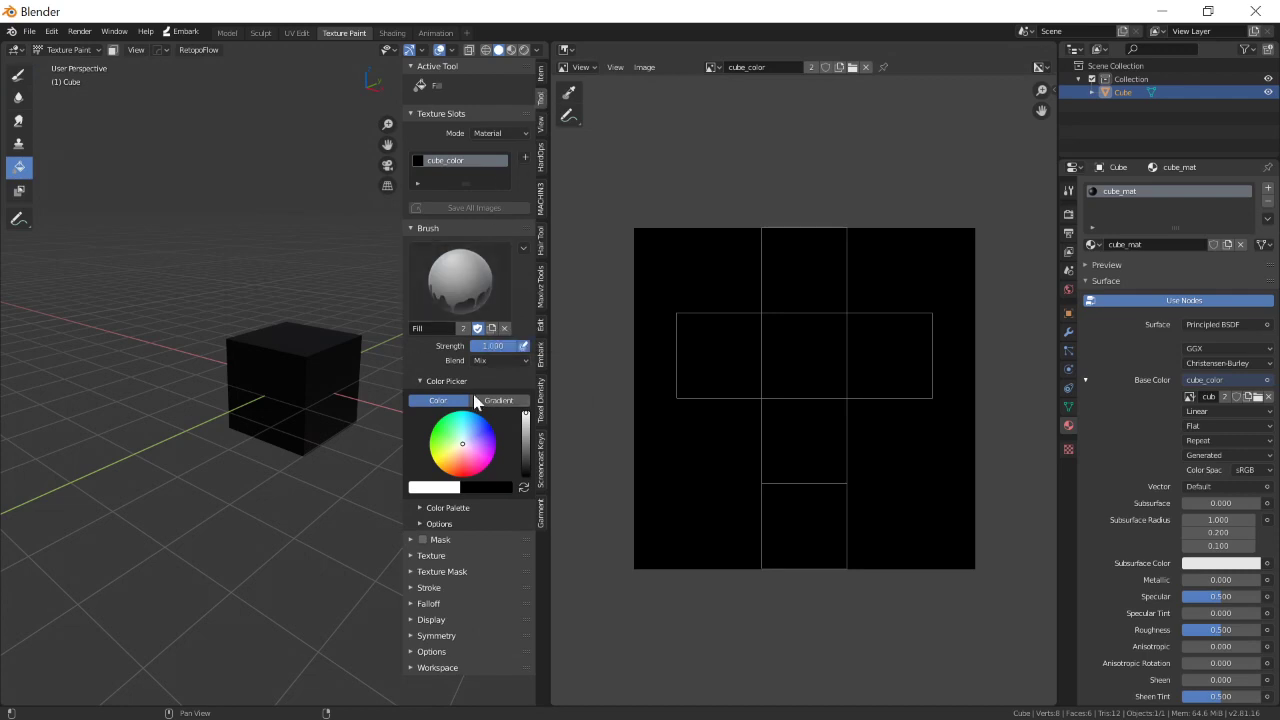
pyautogui.click(455, 451)
pyautogui.click(279, 393)
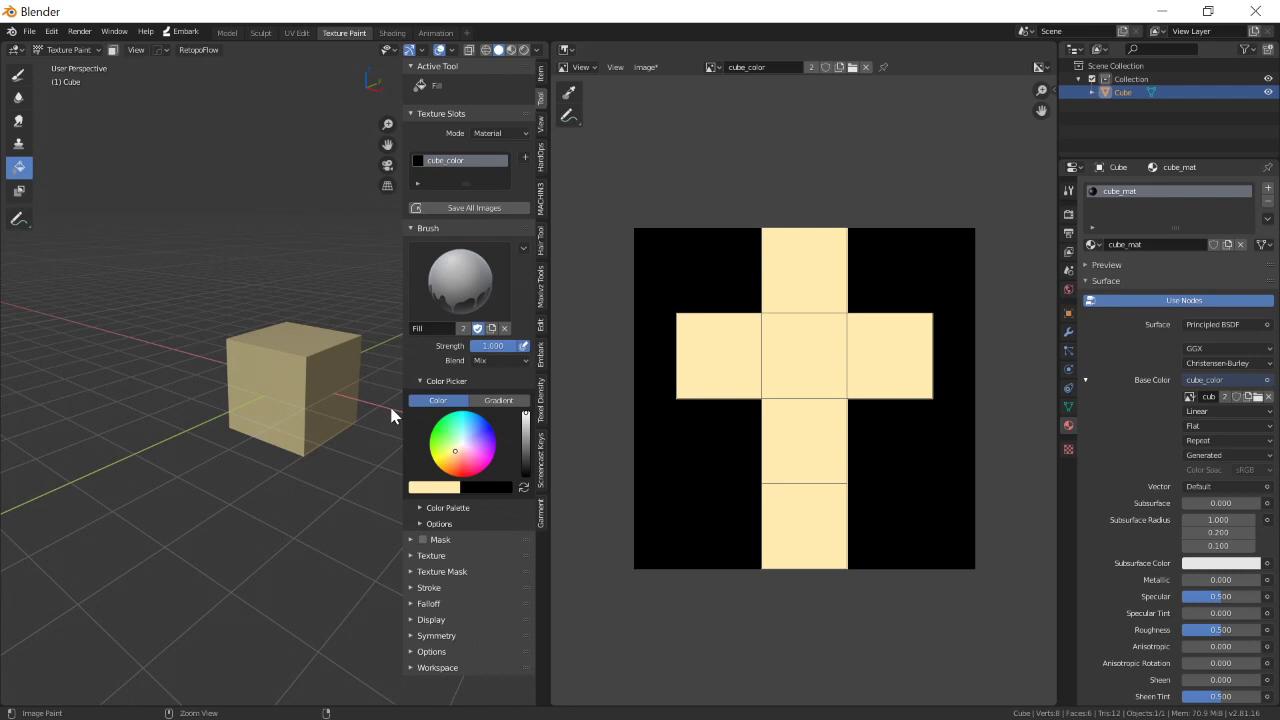
pyautogui.hotkey('ctrl', 'z')
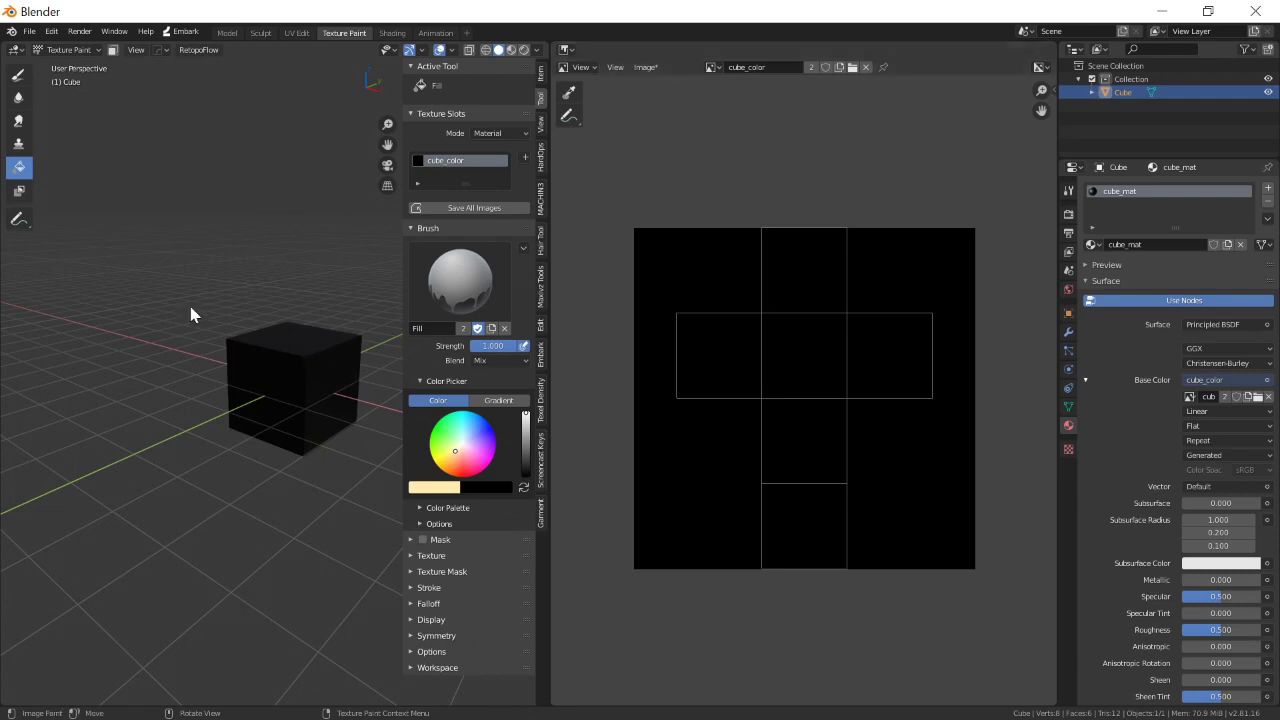
pyautogui.click(273, 387)
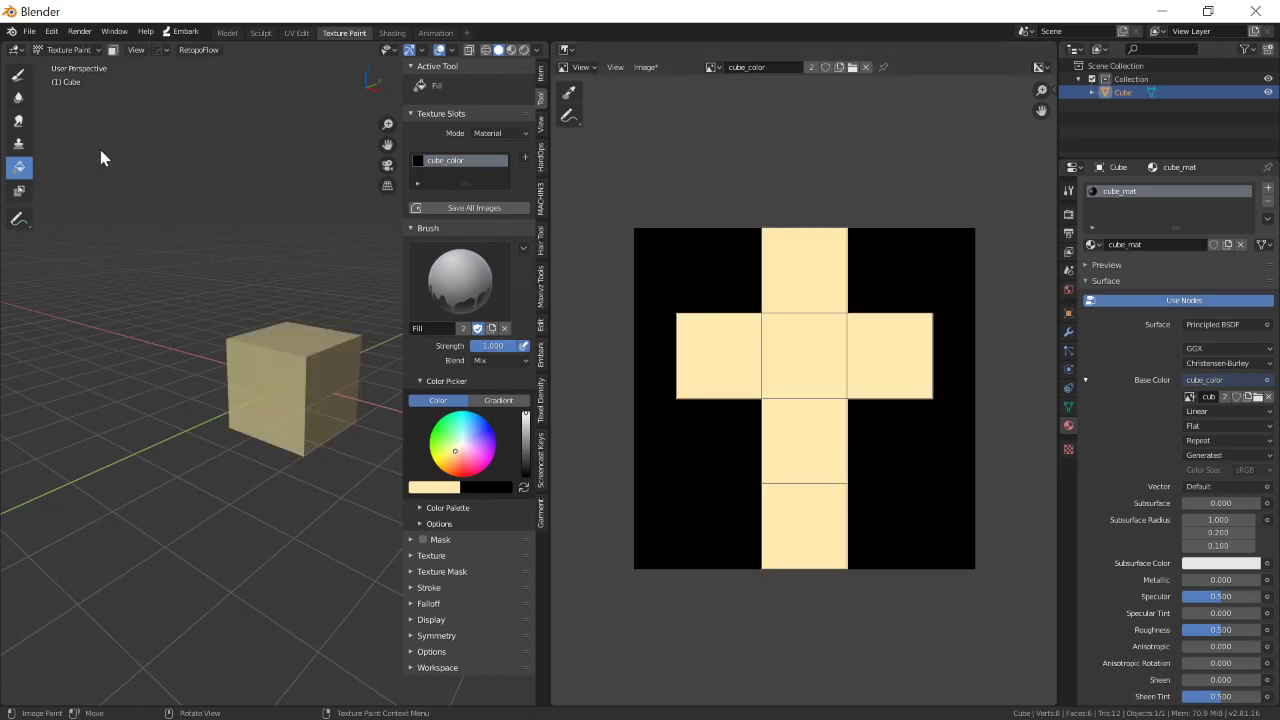
# Switch to the Draw brush, set its colour to light blue, and try a stroke on the cube's side face, undoing it.
pyautogui.click(18, 76)
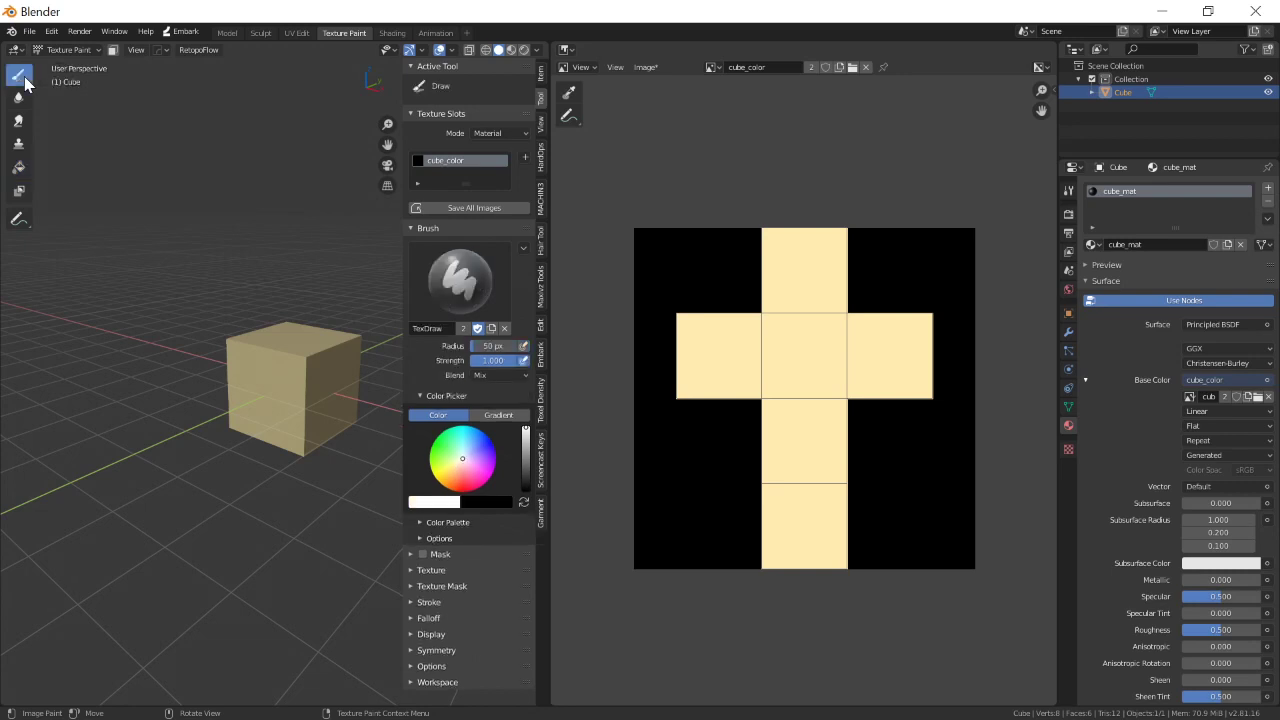
pyautogui.moveTo(492, 474); pyautogui.dragTo(474, 449)
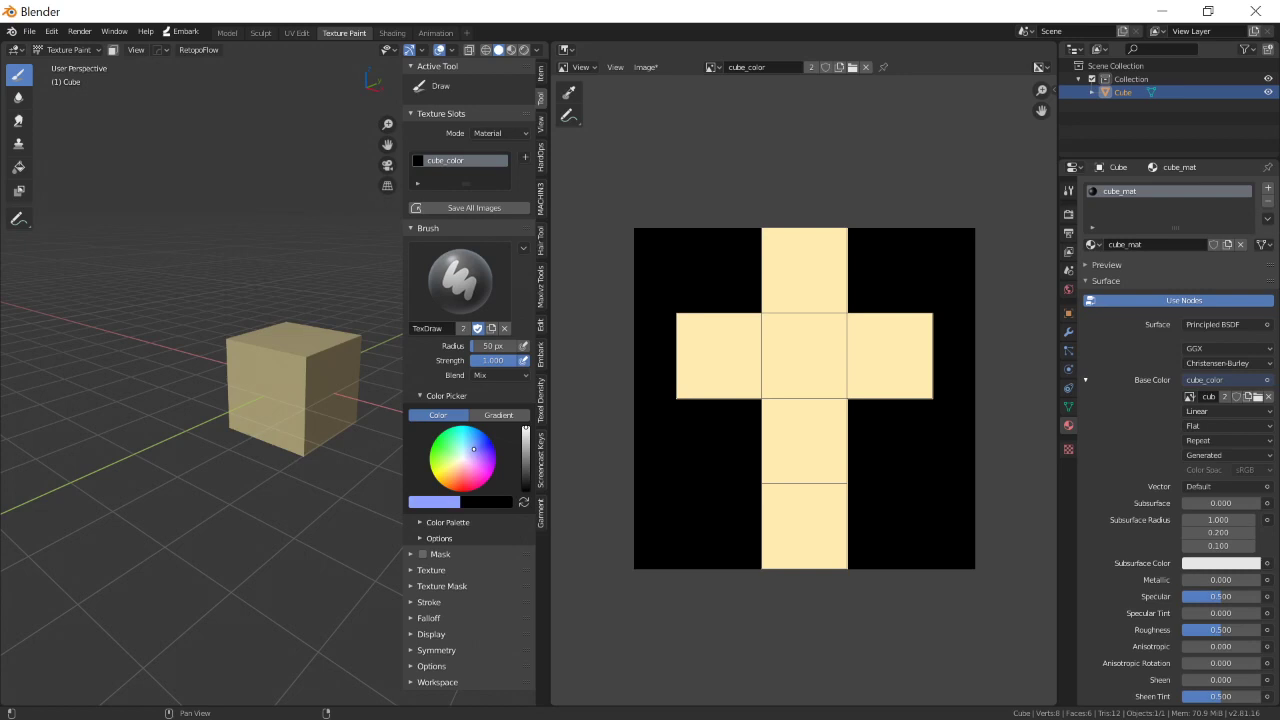
pyautogui.moveTo(265, 385); pyautogui.dragTo(276, 386)
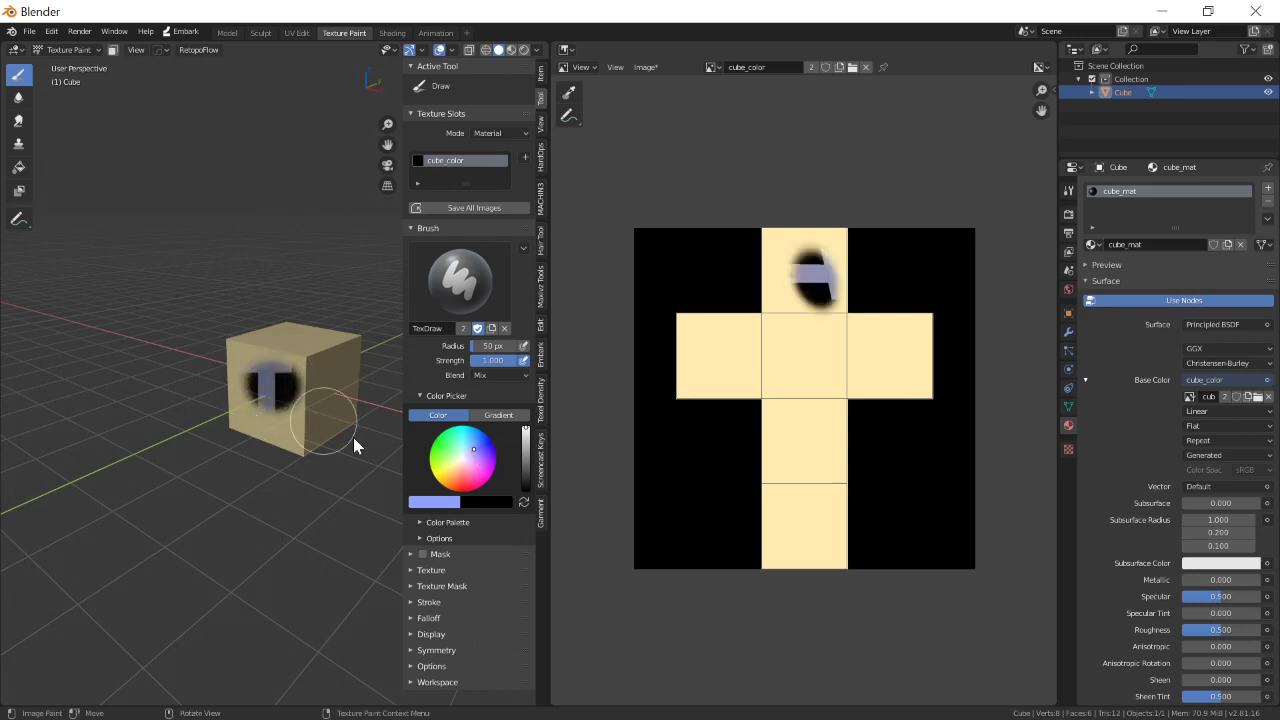
pyautogui.hotkey('ctrl', 'z')
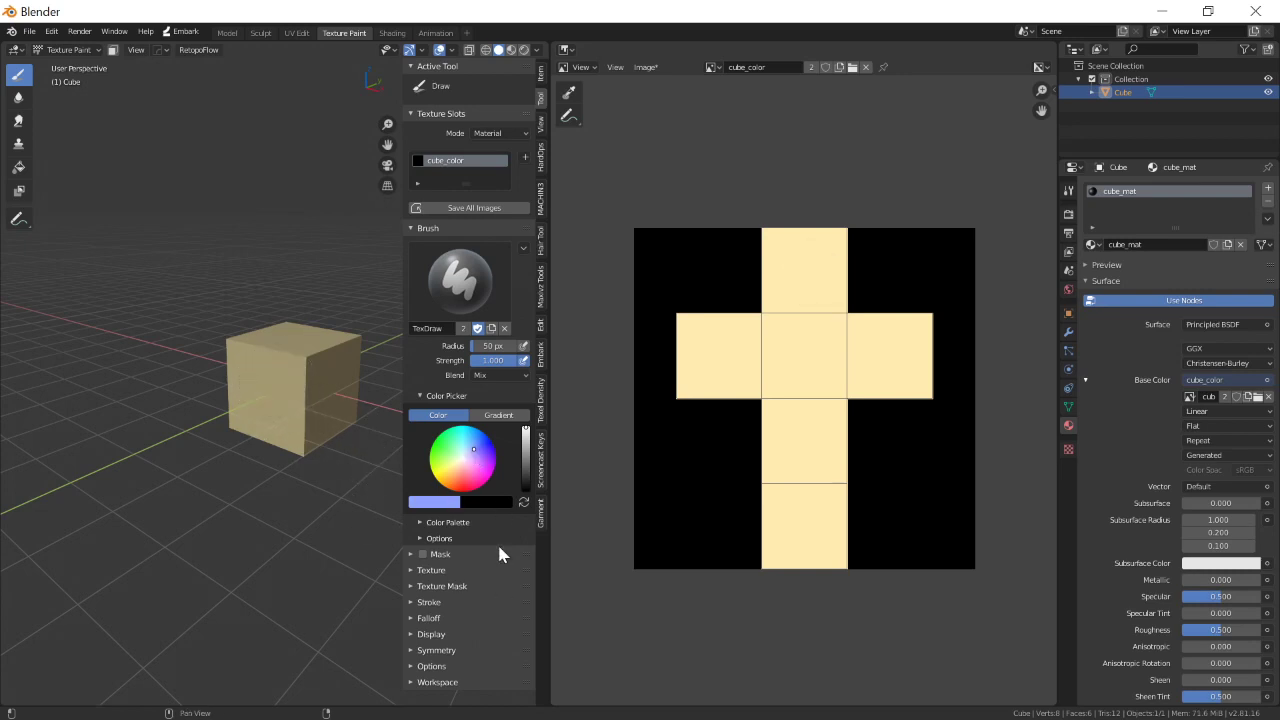
# Remove the texture assigned to the Draw brush and test a light blue stroke on the cube, undoing the stroke.
pyautogui.click(412, 571)
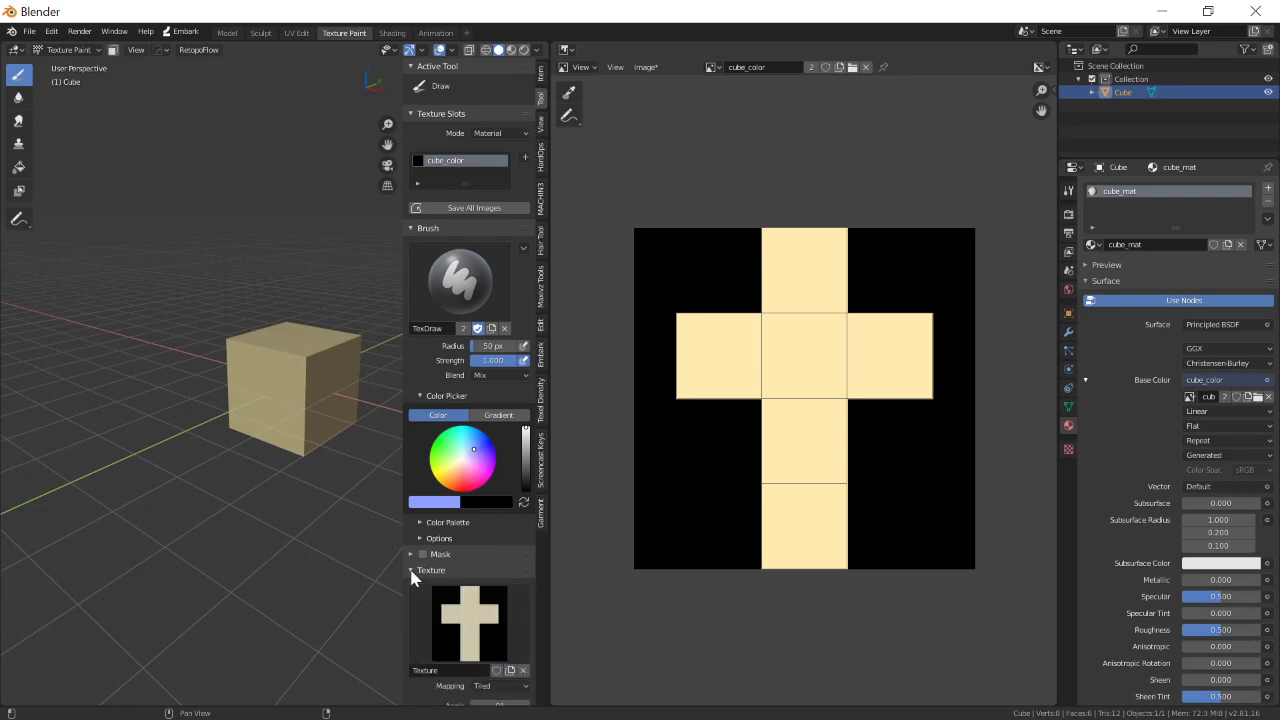
pyautogui.click(522, 670)
pyautogui.click(412, 571)
pyautogui.moveTo(262, 352); pyautogui.dragTo(295, 410)
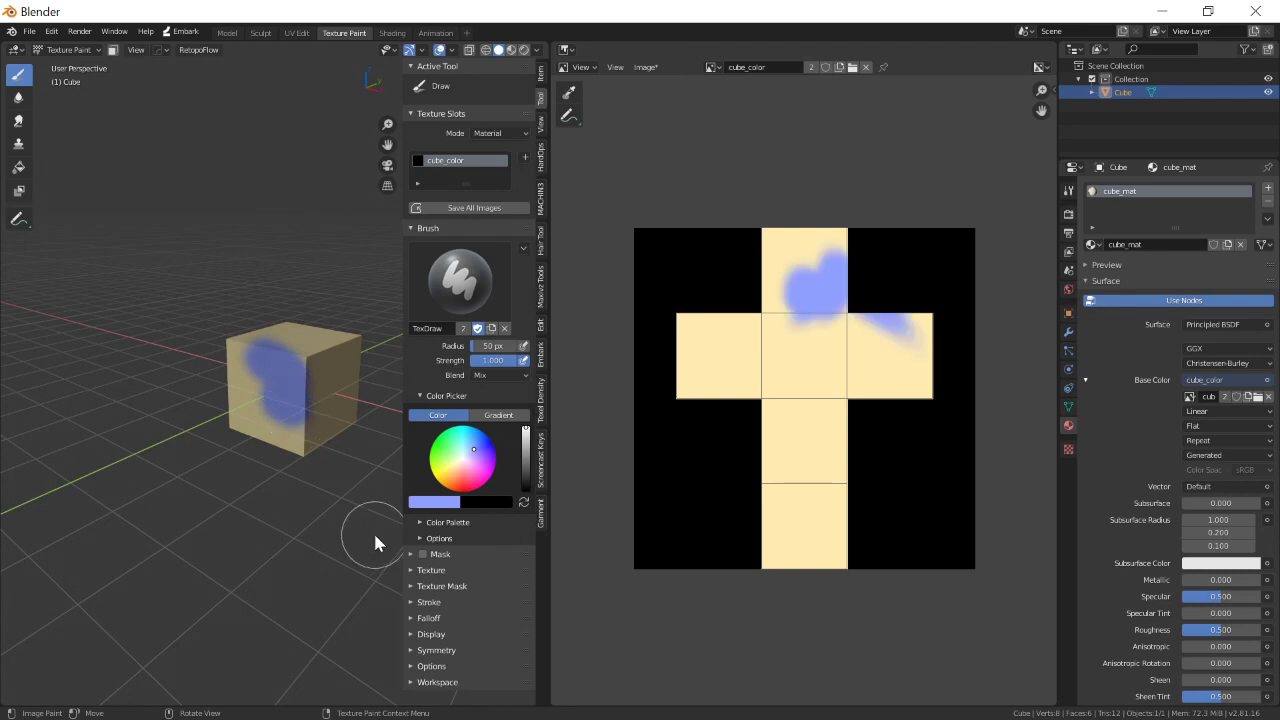
pyautogui.hotkey('ctrl', 'z')
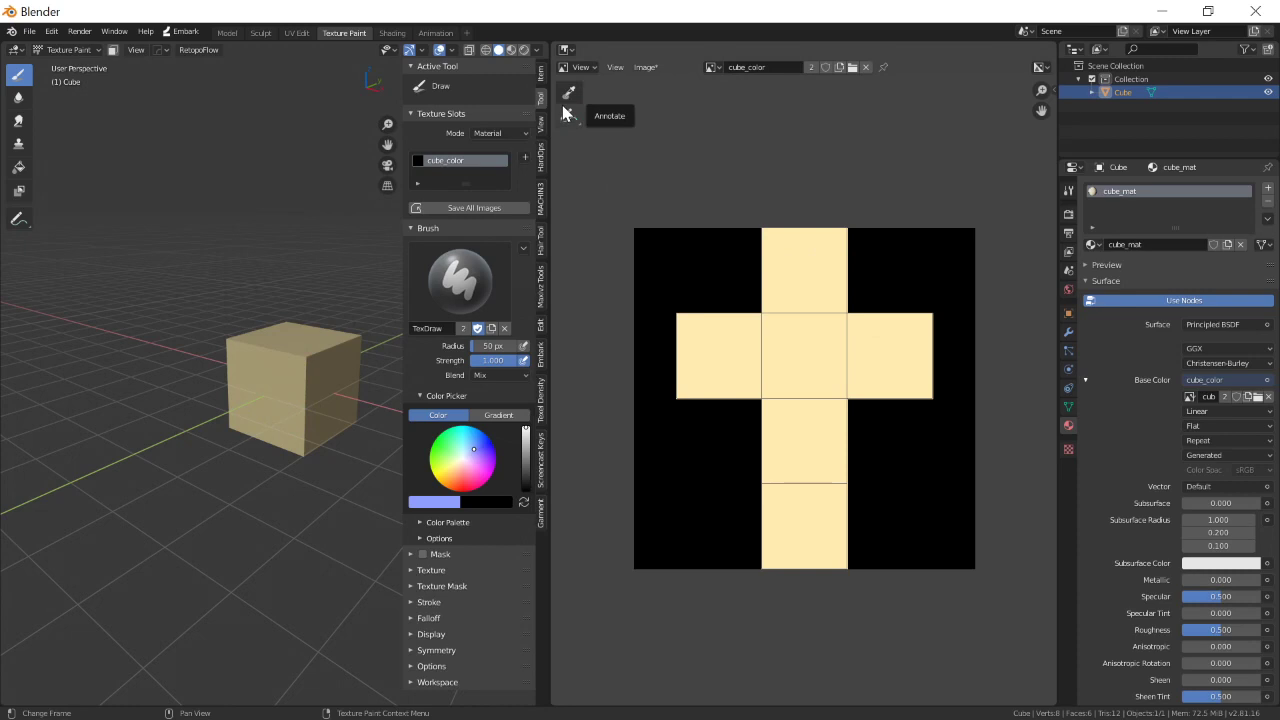
# Set the image editor to Paint mode and test a blue stroke on the centre face of cube_color, undoing the stroke.
pyautogui.click(580, 68)
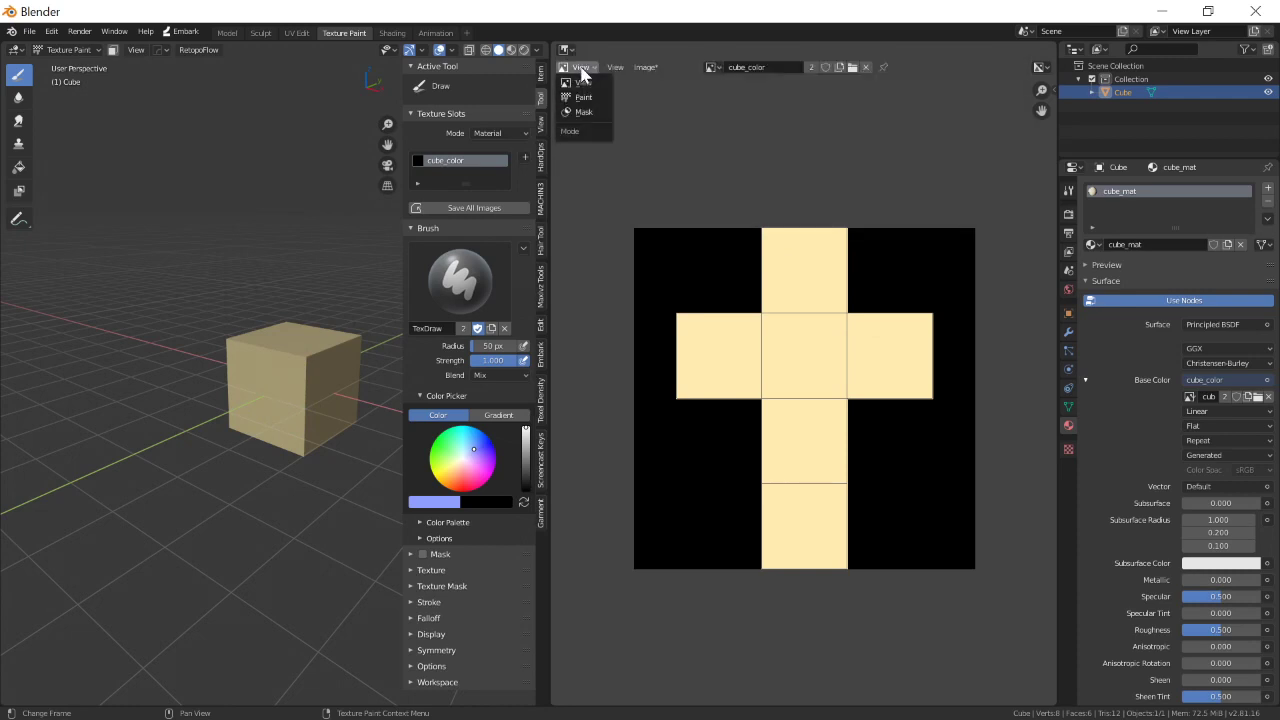
pyautogui.click(583, 97)
pyautogui.click(792, 350)
pyautogui.moveTo(792, 350); pyautogui.dragTo(804, 372)
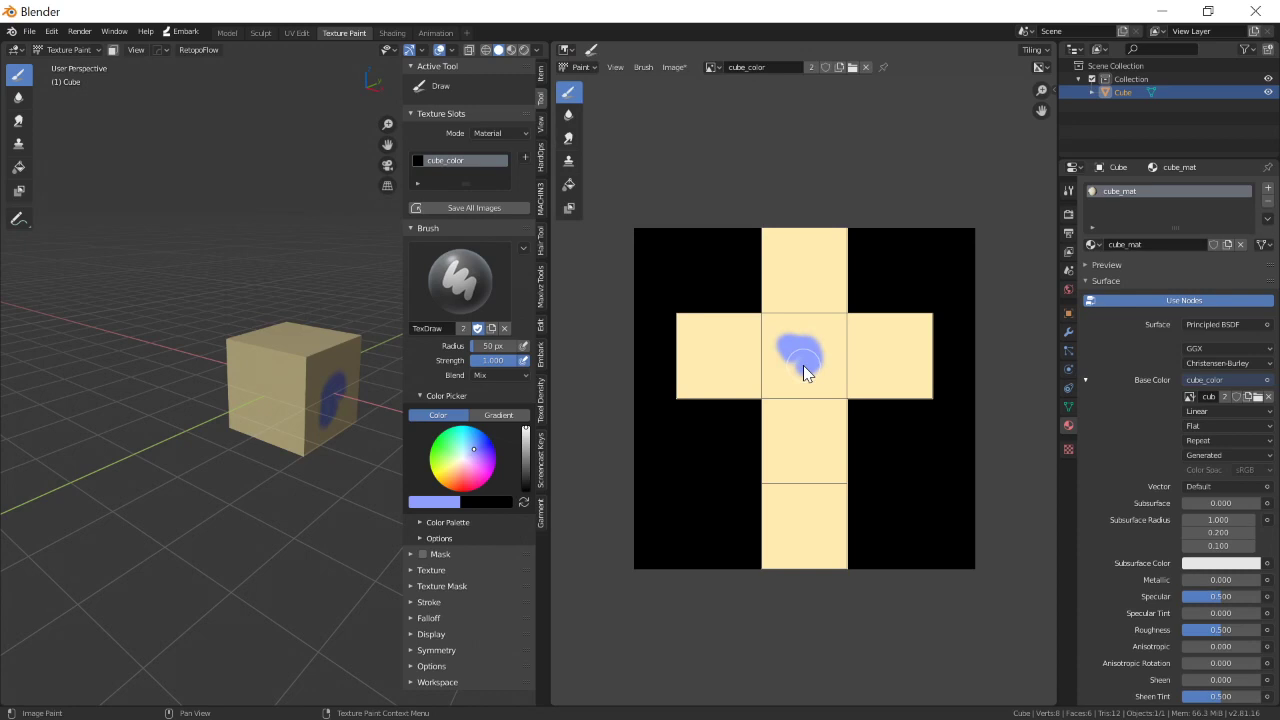
pyautogui.hotkey('ctrl', 'z')
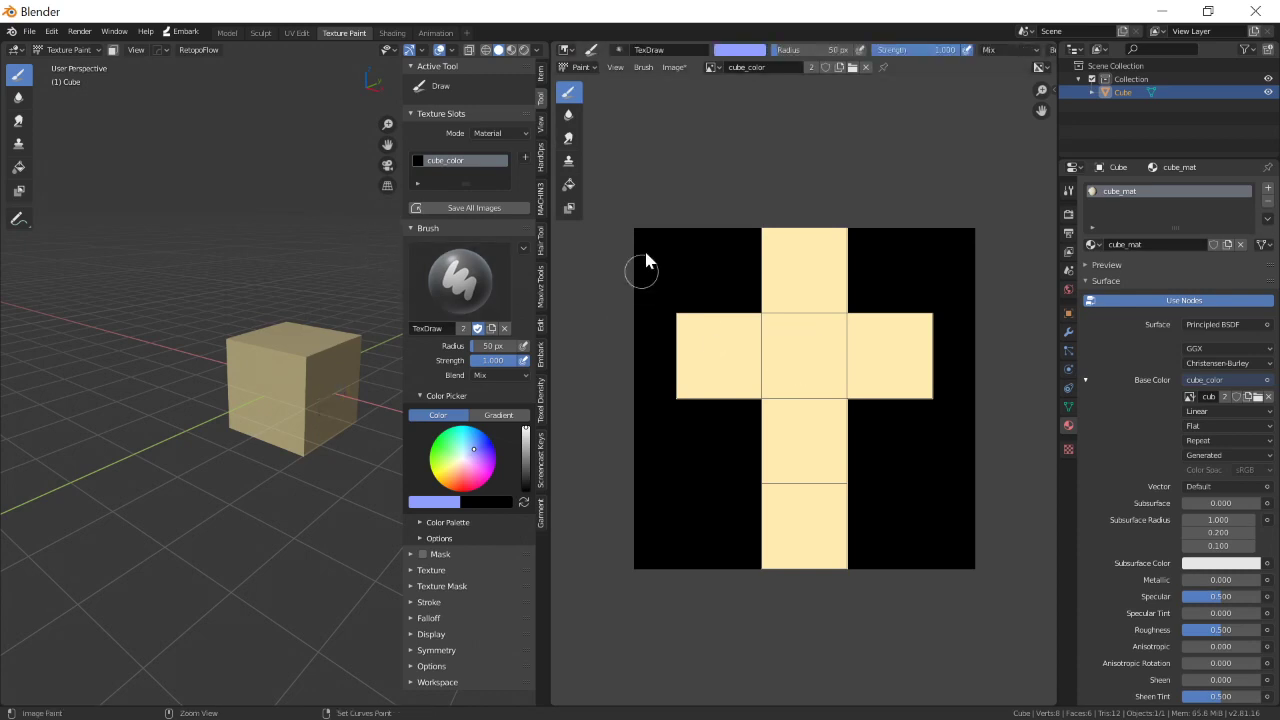
# Try the Fill tool and return to Draw, painting a blue stroke down two unwrapped faces in the image editor and undoing it.
pyautogui.click(569, 185)
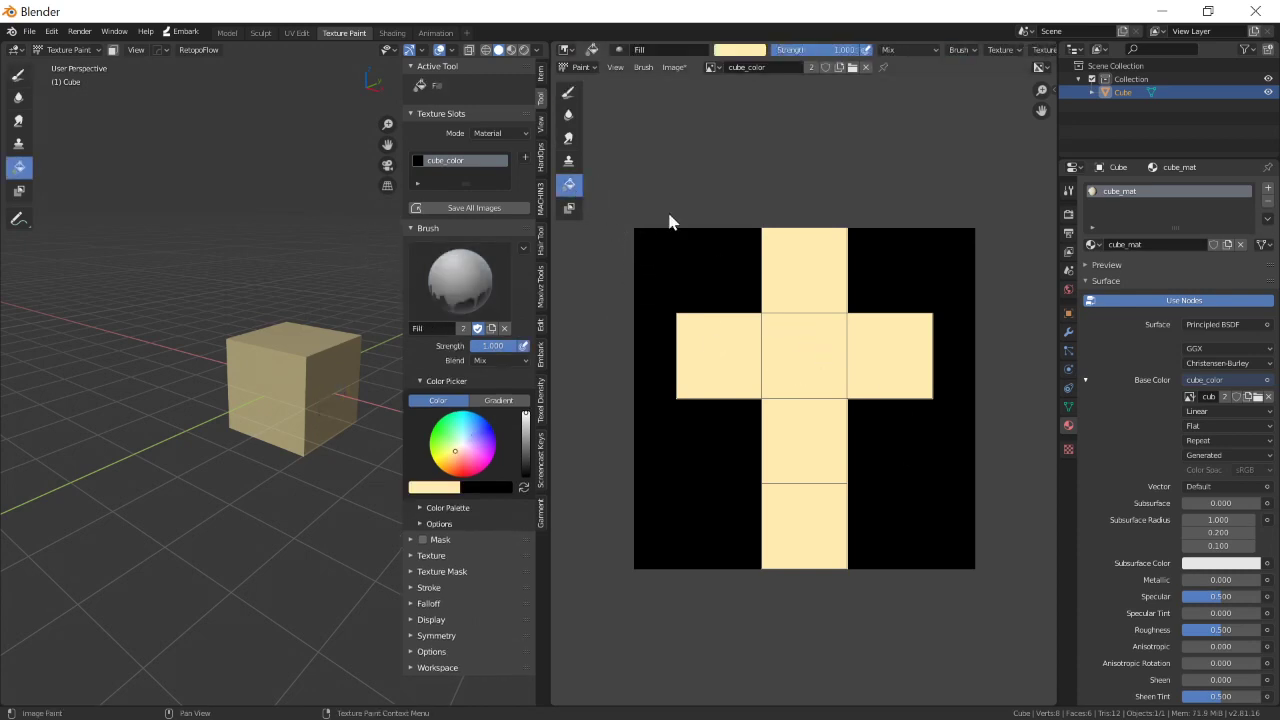
pyautogui.click(569, 93)
pyautogui.click(794, 342)
pyautogui.moveTo(796, 342); pyautogui.dragTo(815, 472)
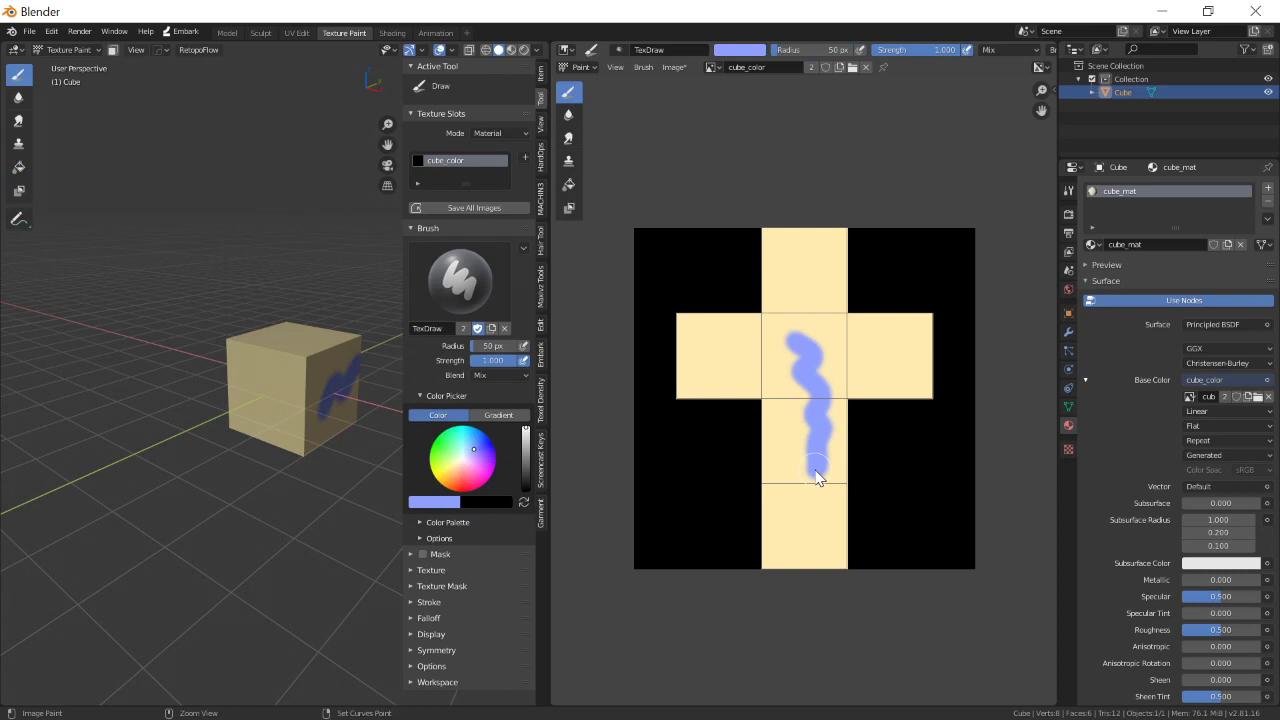
pyautogui.hotkey('ctrl', 'z')
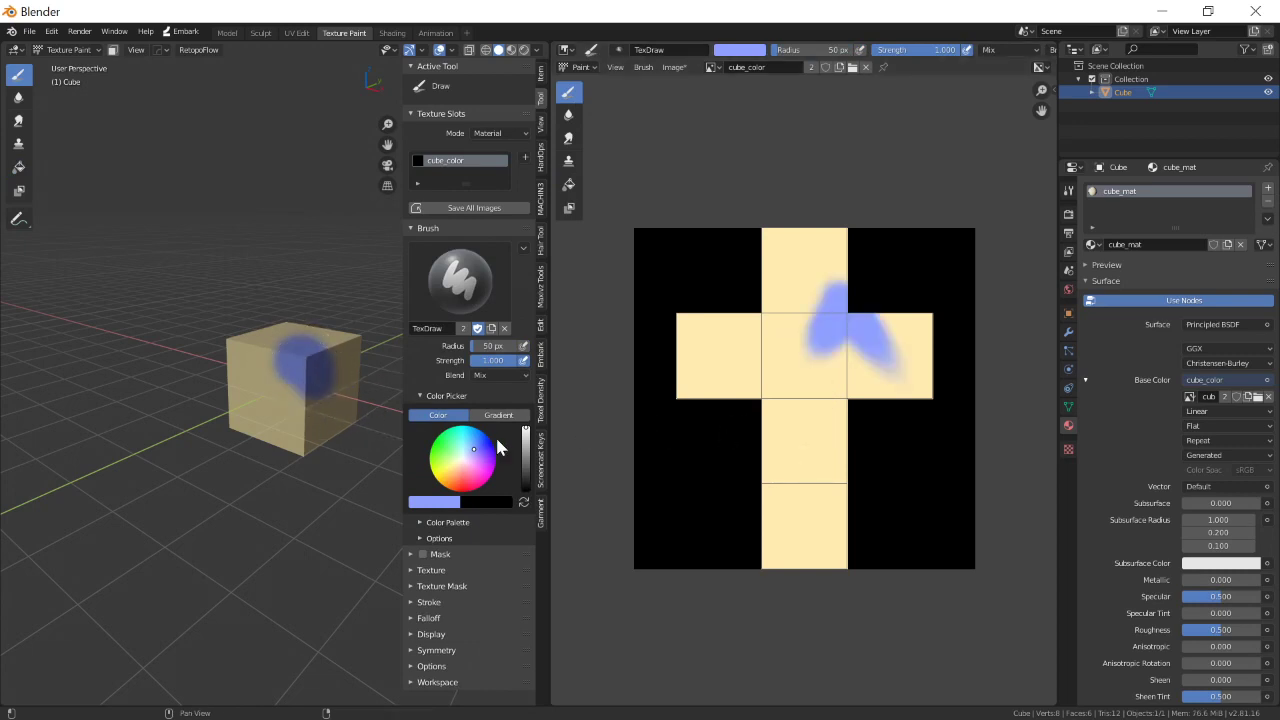
# Set the brush colour to red and paint near the cube's upper corner, adding curved strokes on the side face with a 16 px radius.
pyautogui.click(463, 483)
pyautogui.click(299, 366)
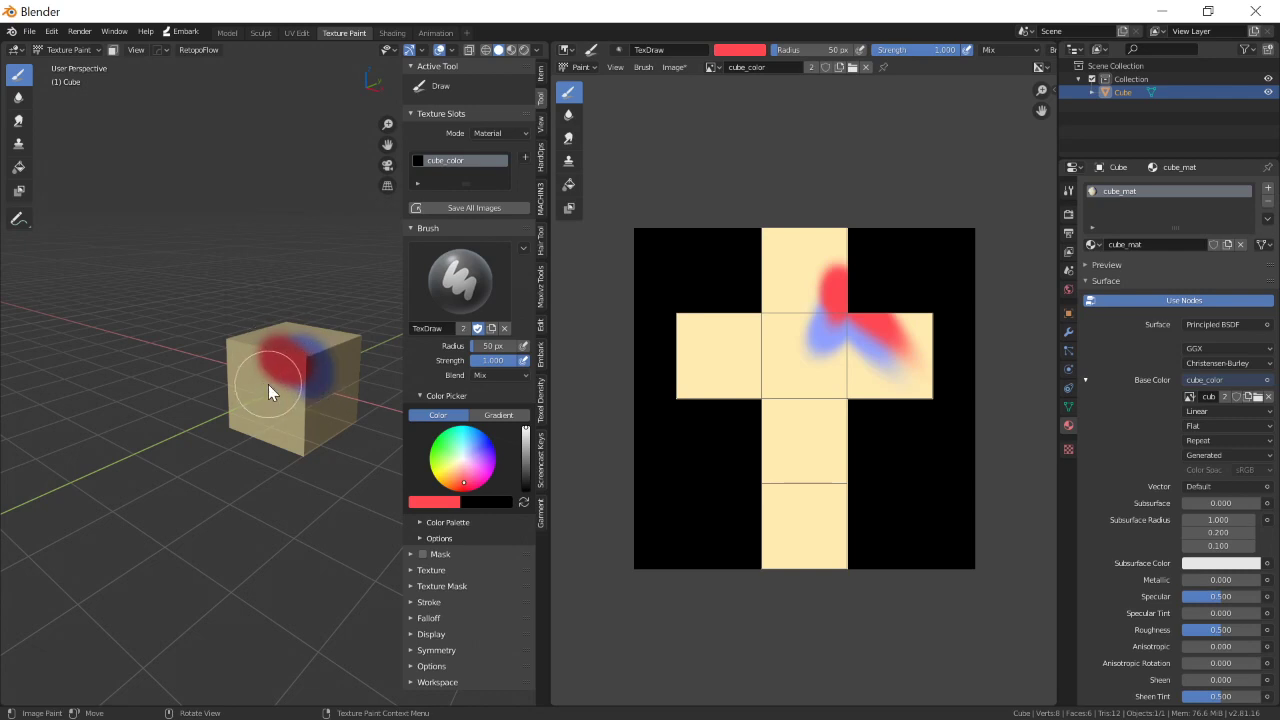
pyautogui.press('f')
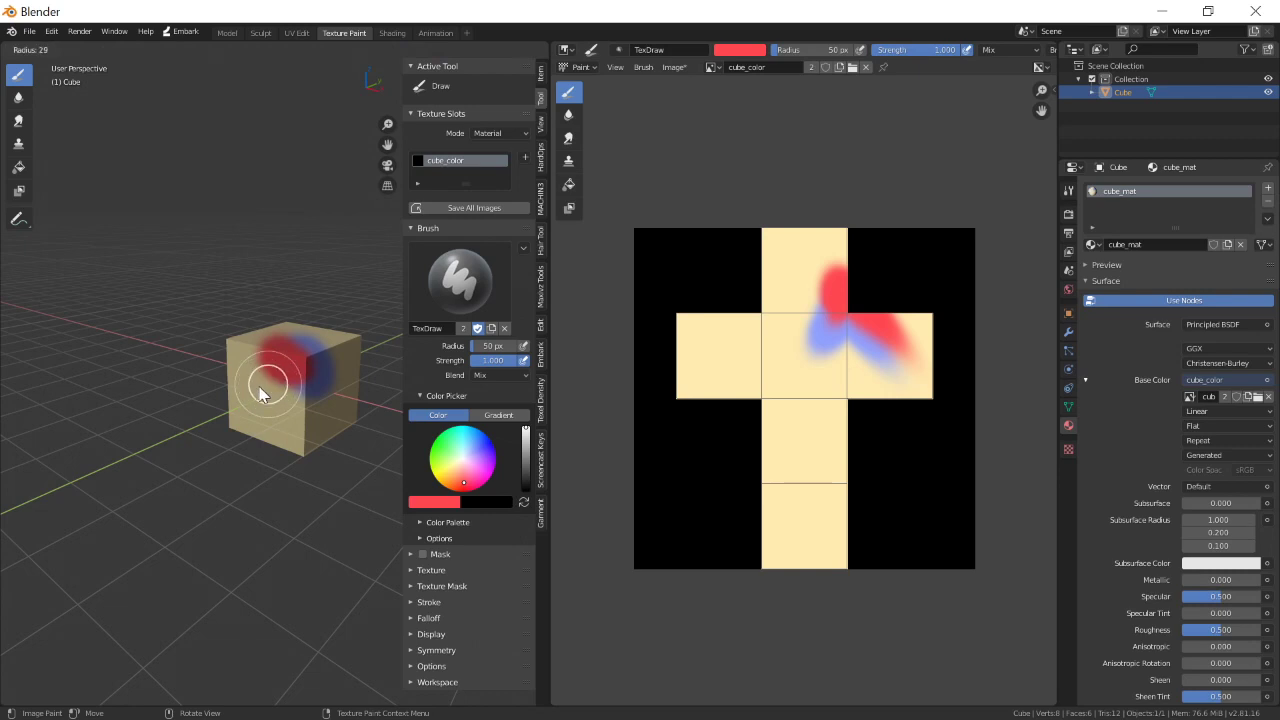
pyautogui.click(245, 386)
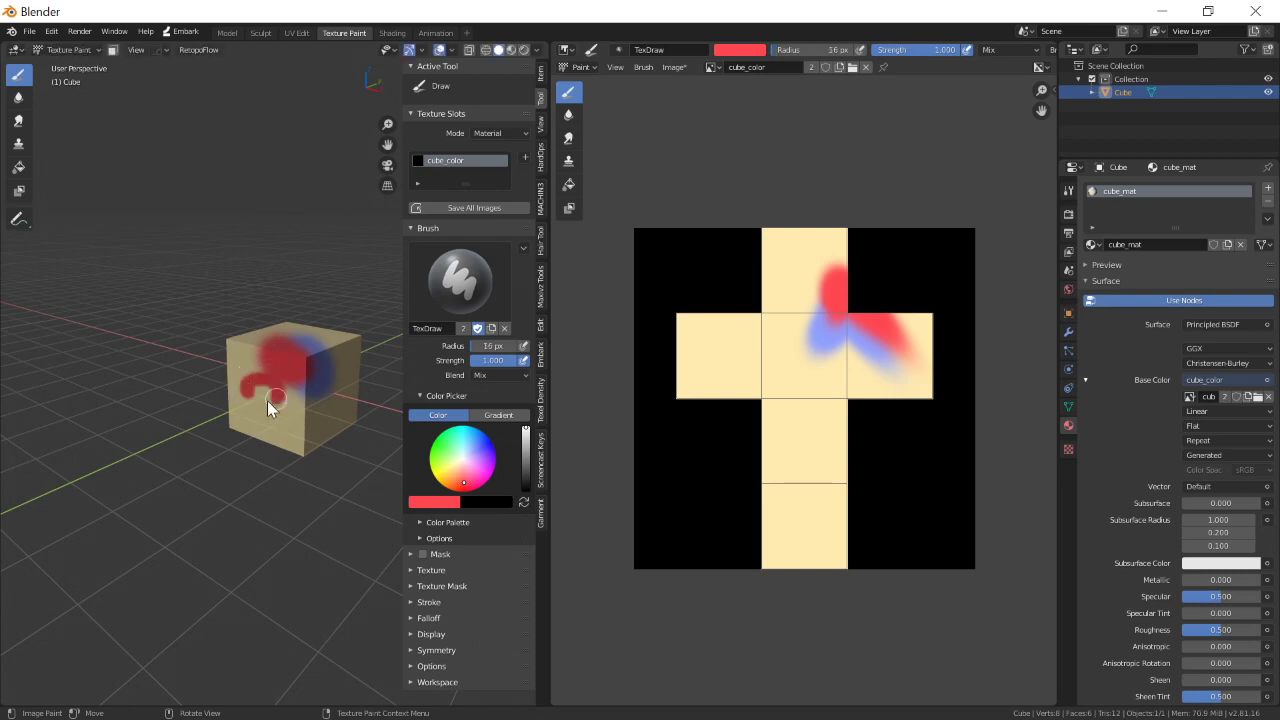
pyautogui.moveTo(276, 419); pyautogui.dragTo(289, 395)
# Reduce the brush radius to 7 px and paint thin red strokes on the side face and the adjoining face around the corner.
pyautogui.press('f')
pyautogui.click(281, 396)
pyautogui.moveTo(246, 347); pyautogui.dragTo(246, 371)
pyautogui.moveTo(190, 396)
pyautogui.mouseDown(button='middle')
pyautogui.moveTo(295, 409)
pyautogui.moveTo(263, 413)
pyautogui.moveTo(242, 350)
pyautogui.mouseUp(button='middle')
pyautogui.scroll(3, 309, 410)
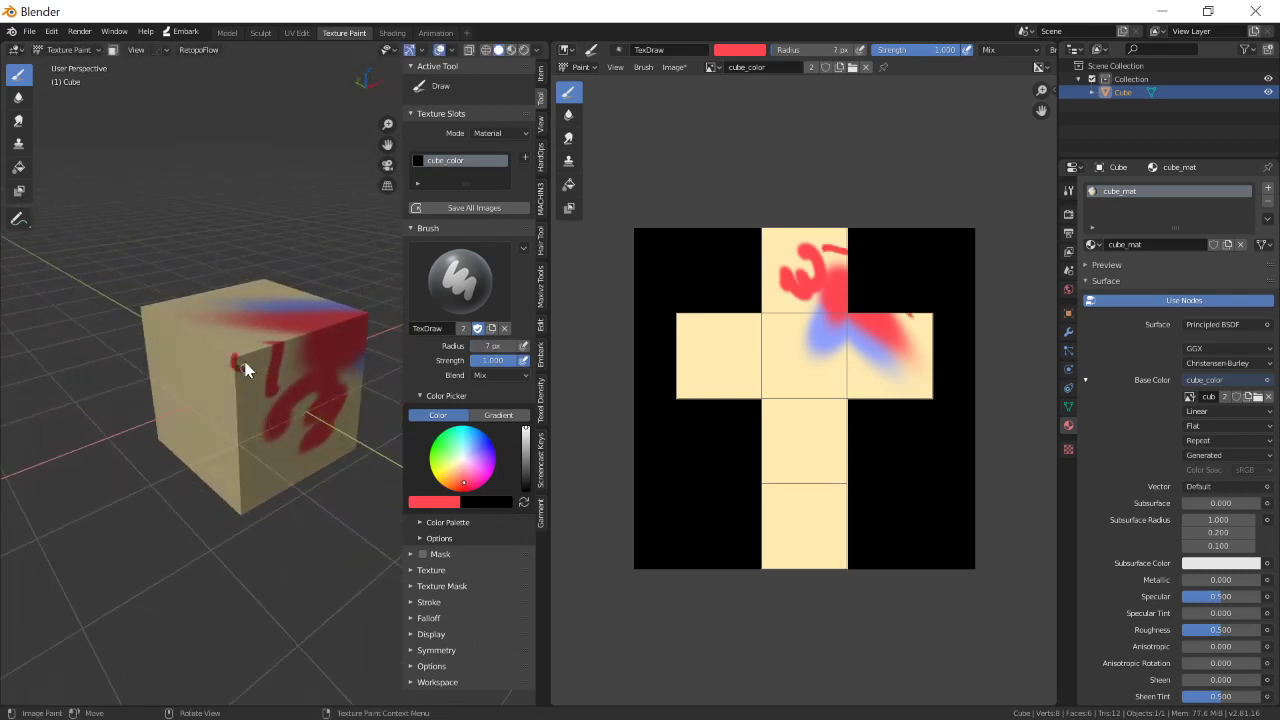
pyautogui.moveTo(205, 360); pyautogui.dragTo(188, 388)
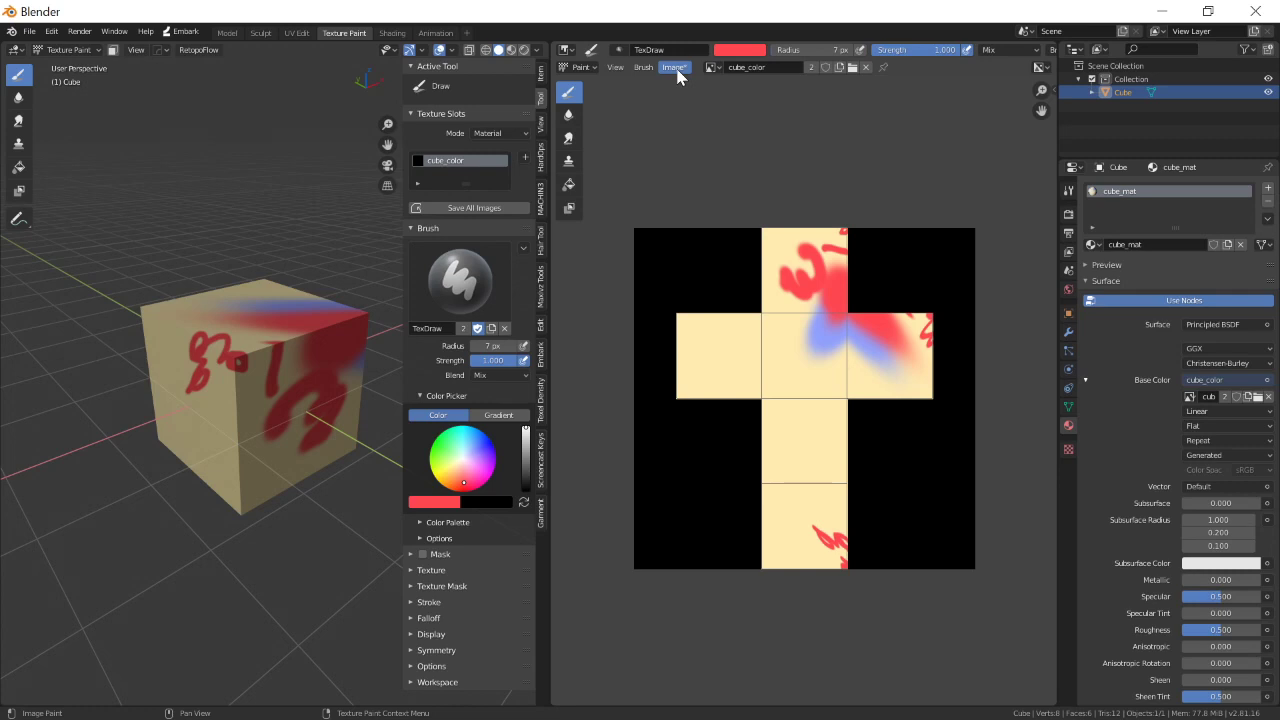
# Save the painted image to the Desktop in Targa format as cube_color.tga.
pyautogui.click(677, 71)
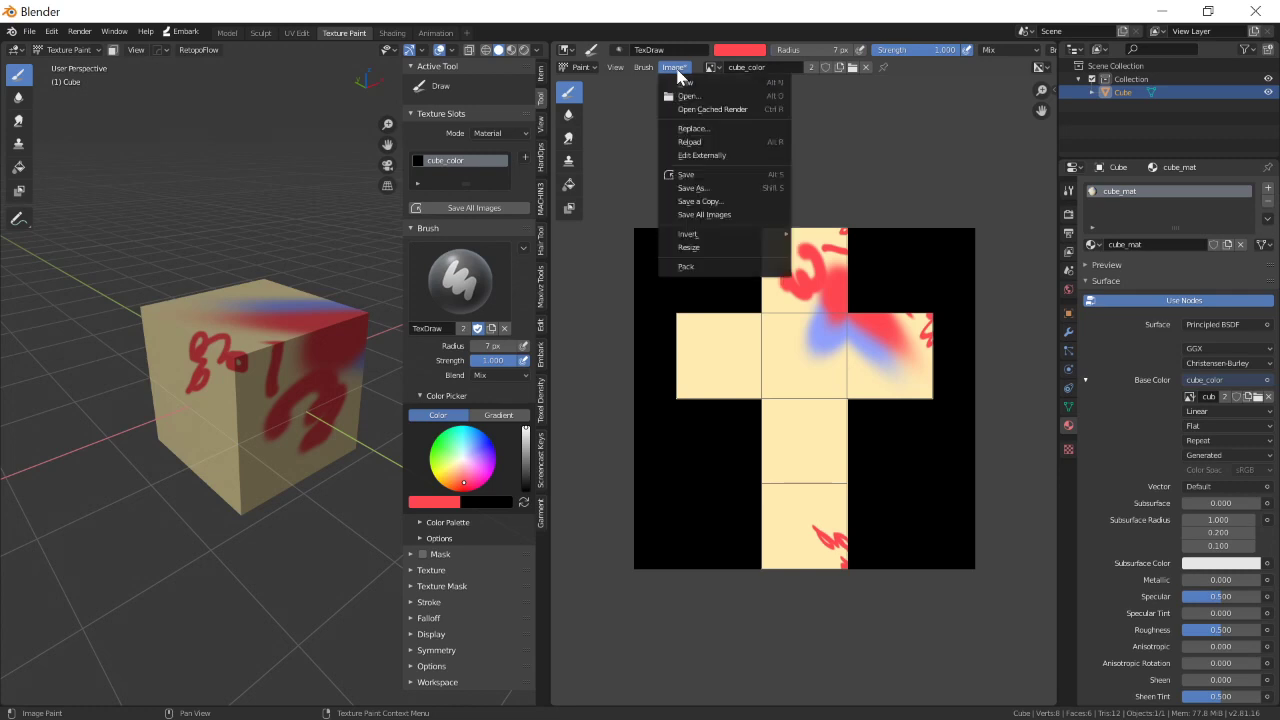
pyautogui.click(716, 188)
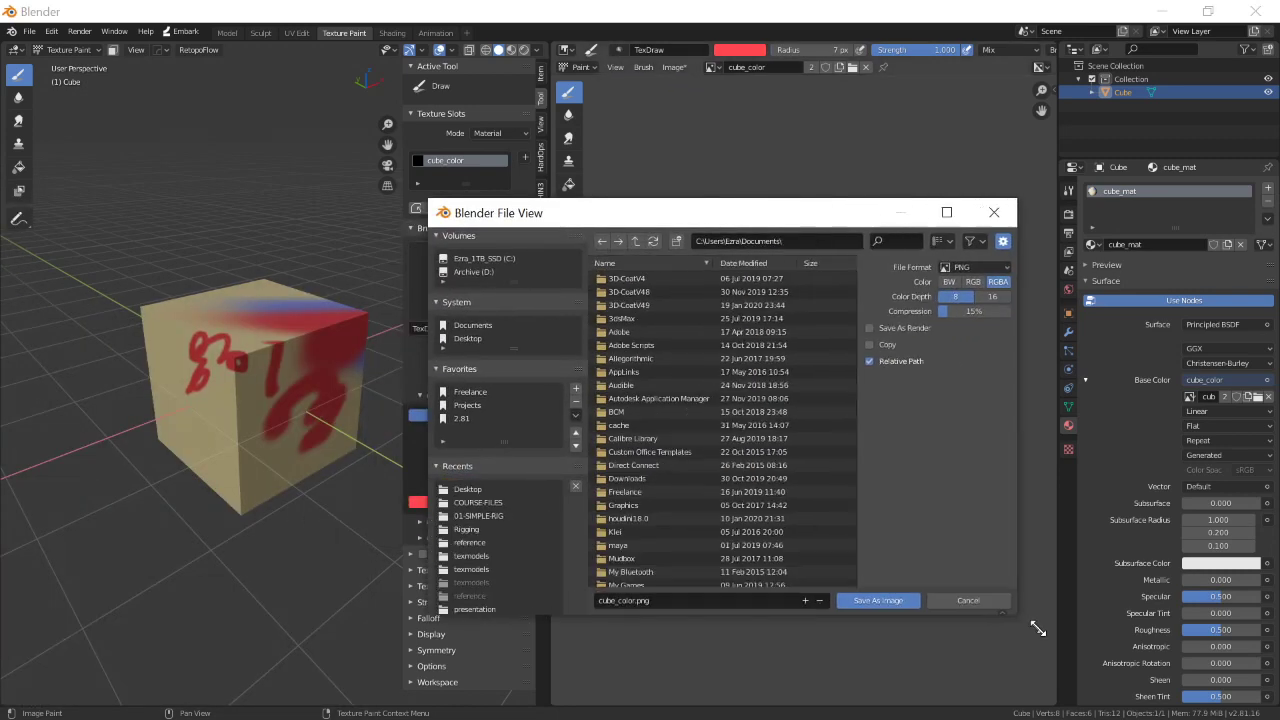
pyautogui.click(468, 338)
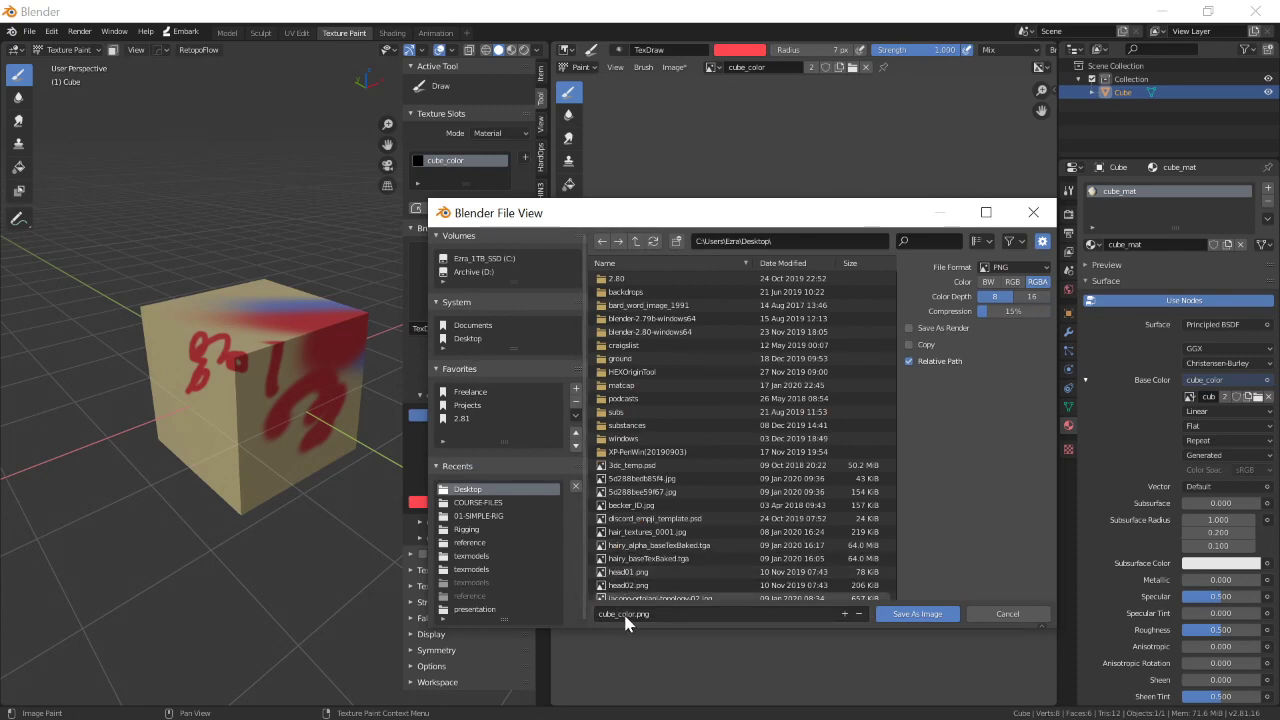
pyautogui.moveTo(745, 214); pyautogui.dragTo(477, 189)
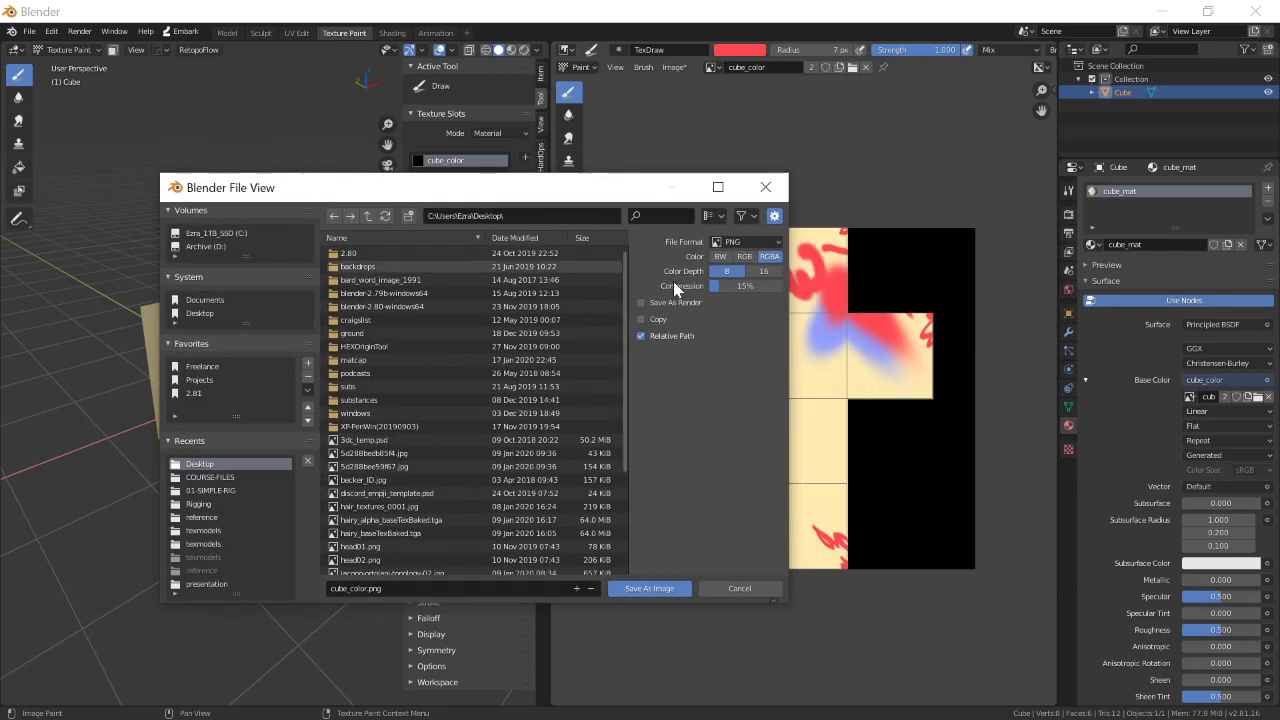
pyautogui.click(765, 243)
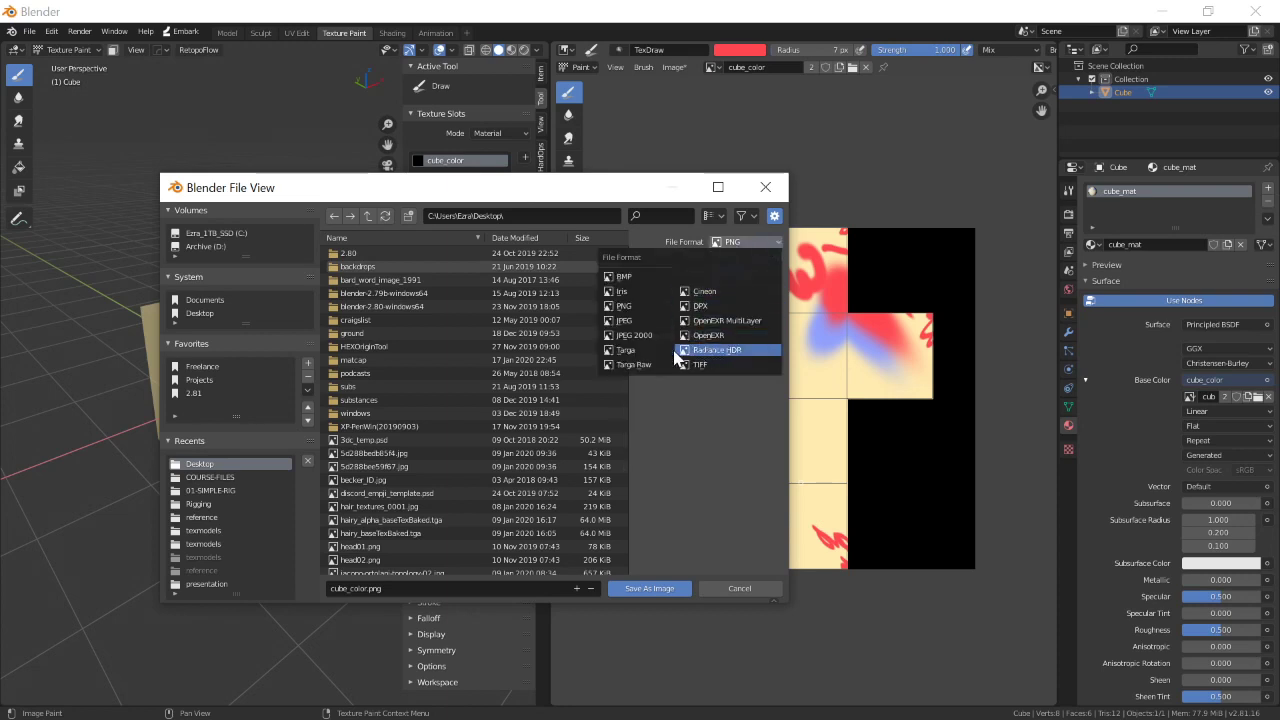
pyautogui.click(625, 350)
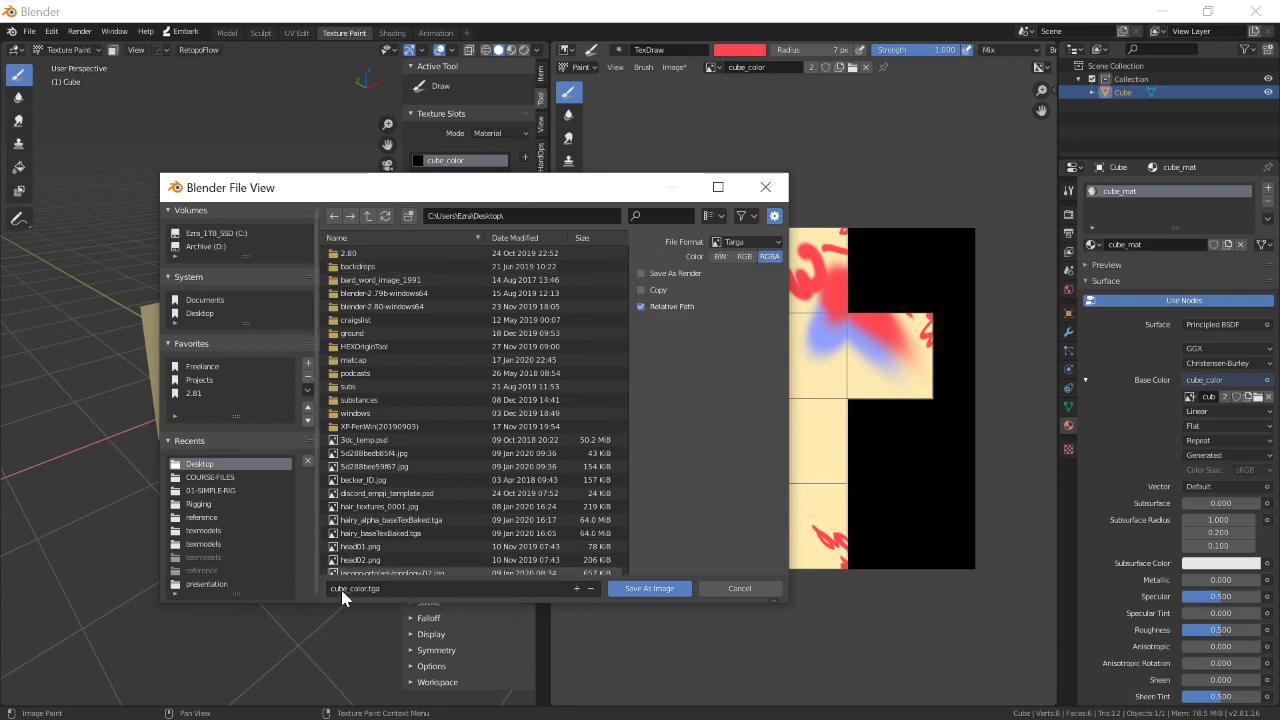
pyautogui.click(648, 589)
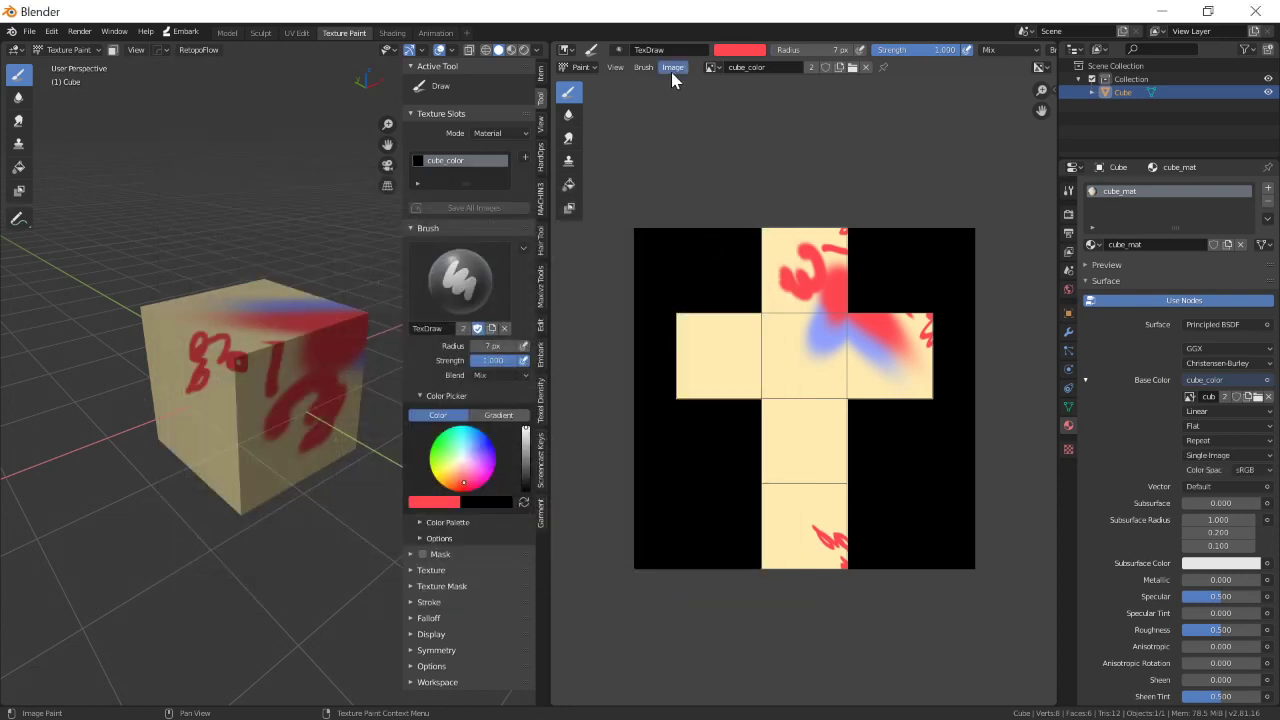